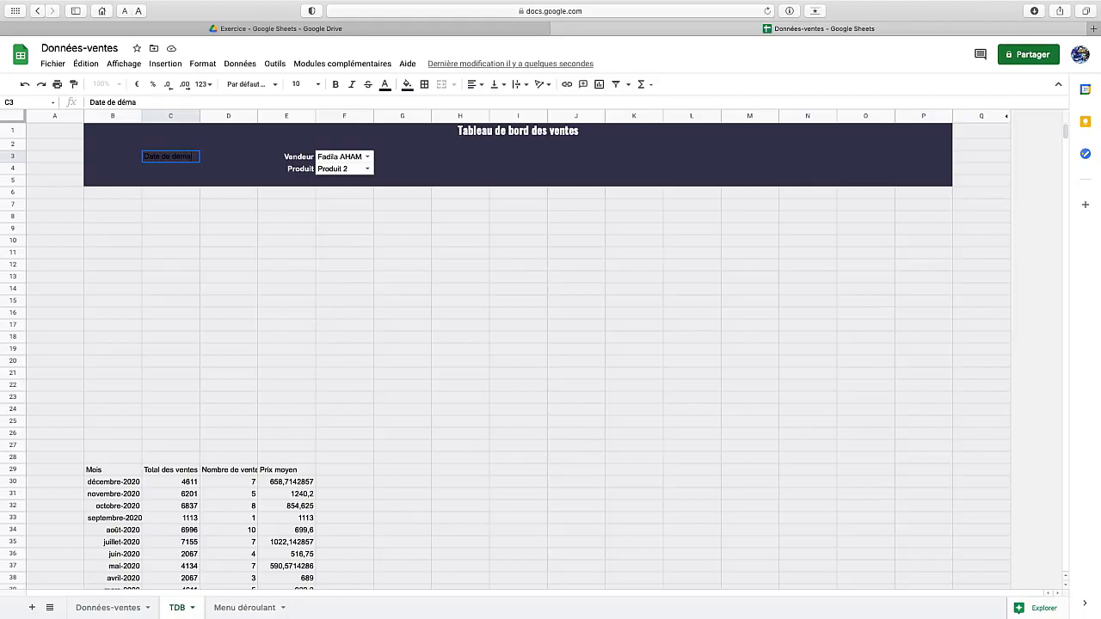
Enter the labels "Date de démarrage" in C3 and "Date de fin" in C4 of the TDB sheet
text(rrage)
key(Return)
text(Date de fin)
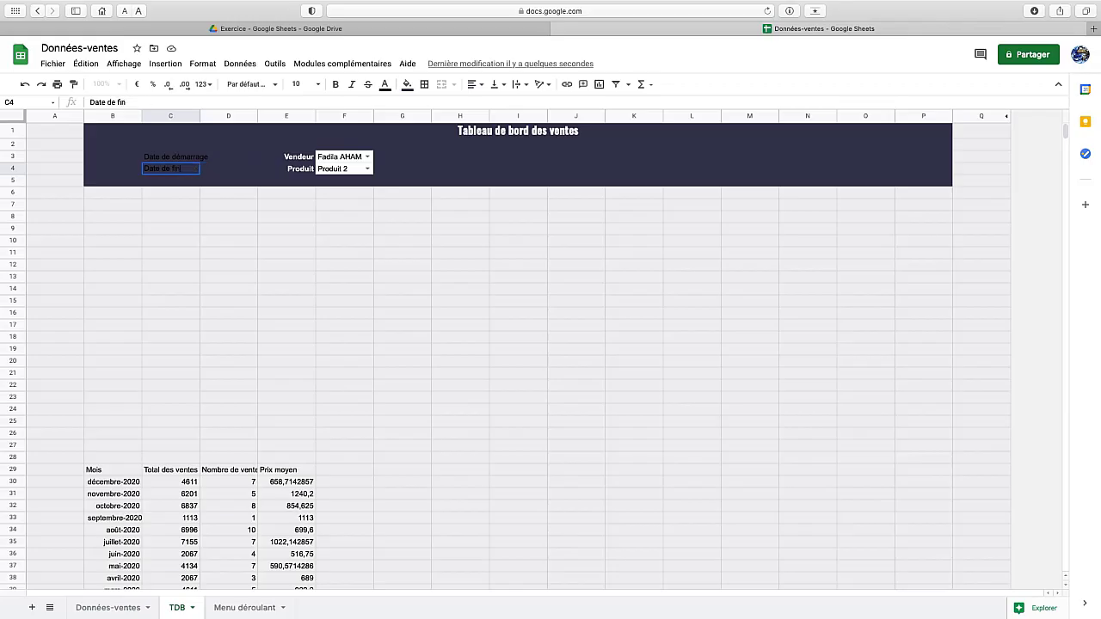
key(Return)
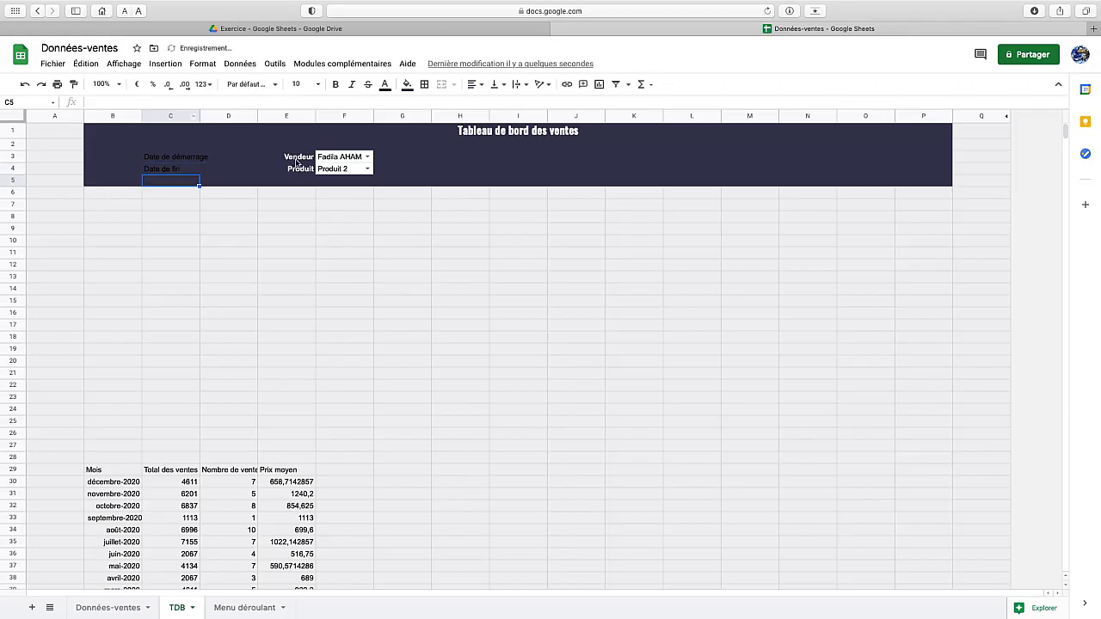
Format the date labels in C3:C4 as white, bold, right-aligned text
drag(171, 158, 171, 168)
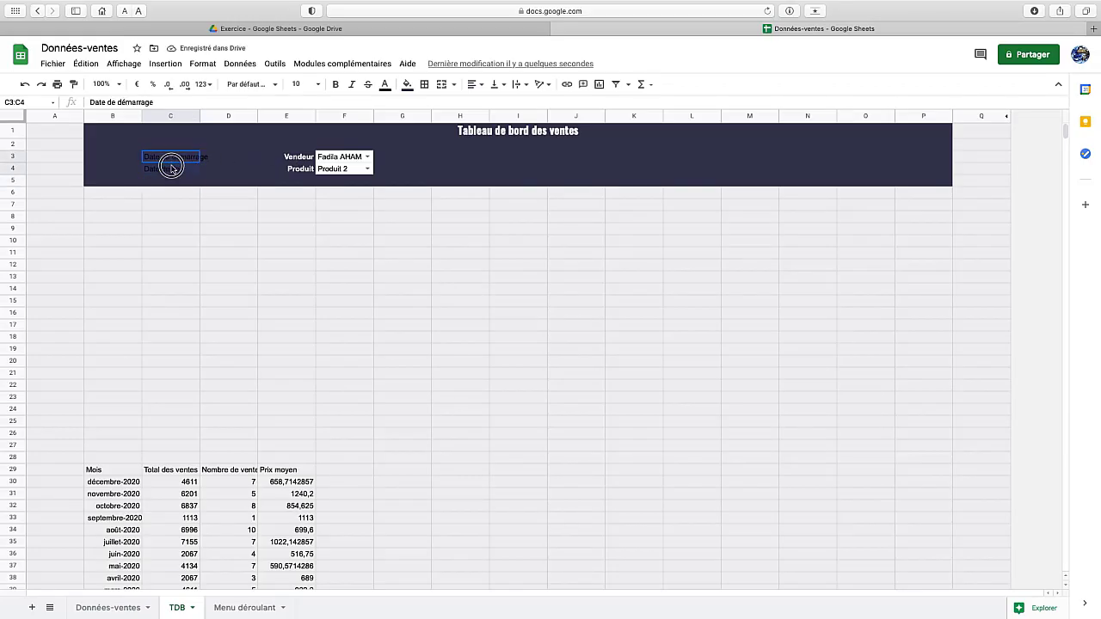
click(384, 86)
click(506, 129)
click(336, 85)
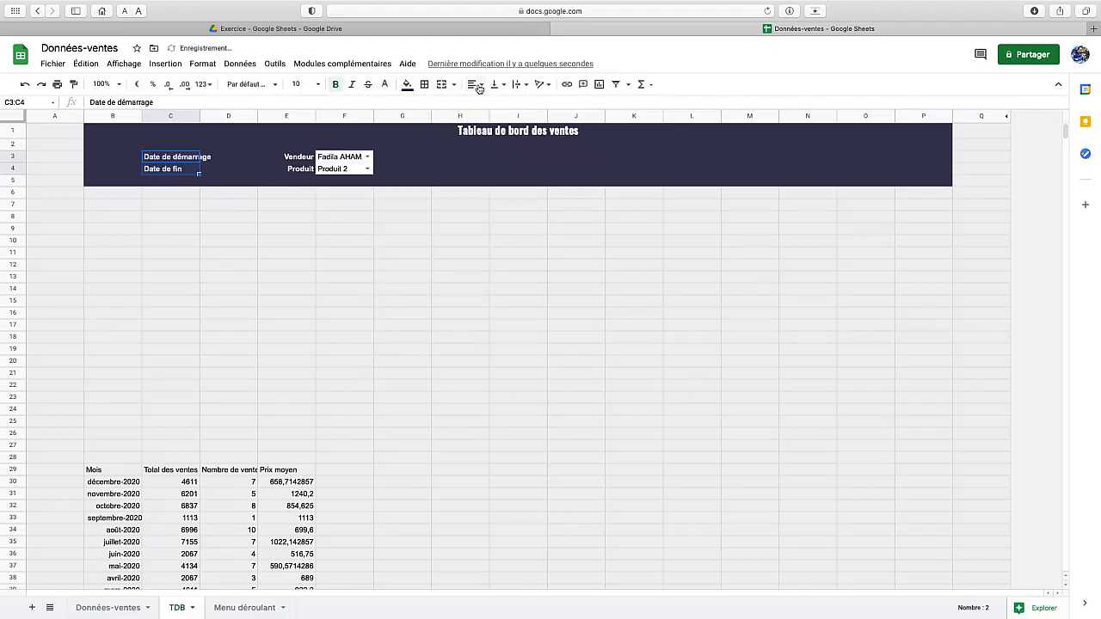
click(479, 86)
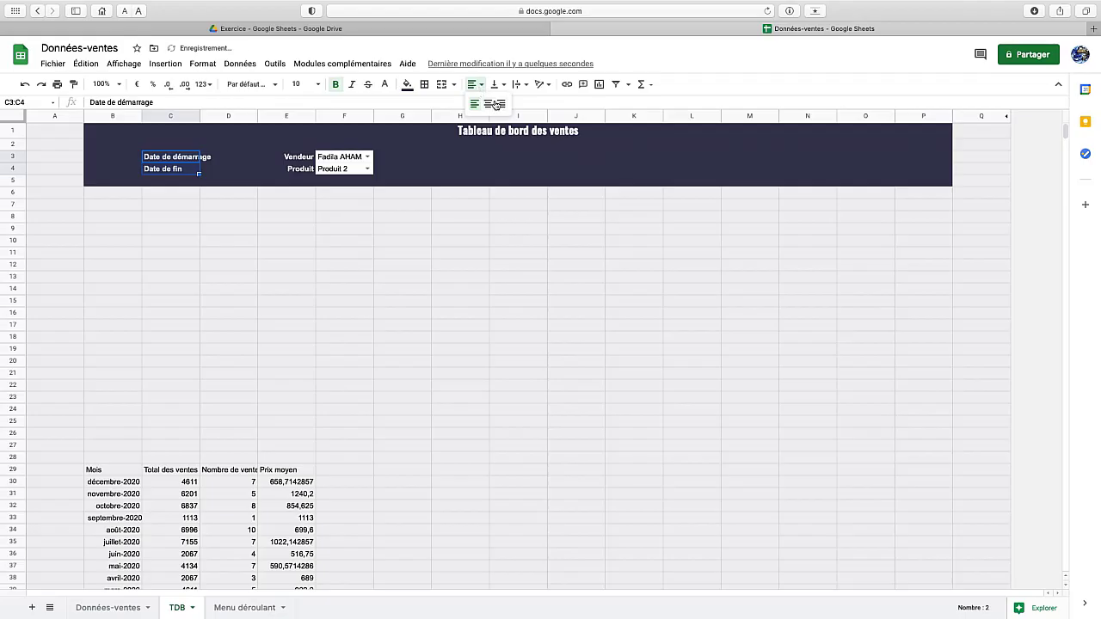
click(499, 104)
click(137, 177)
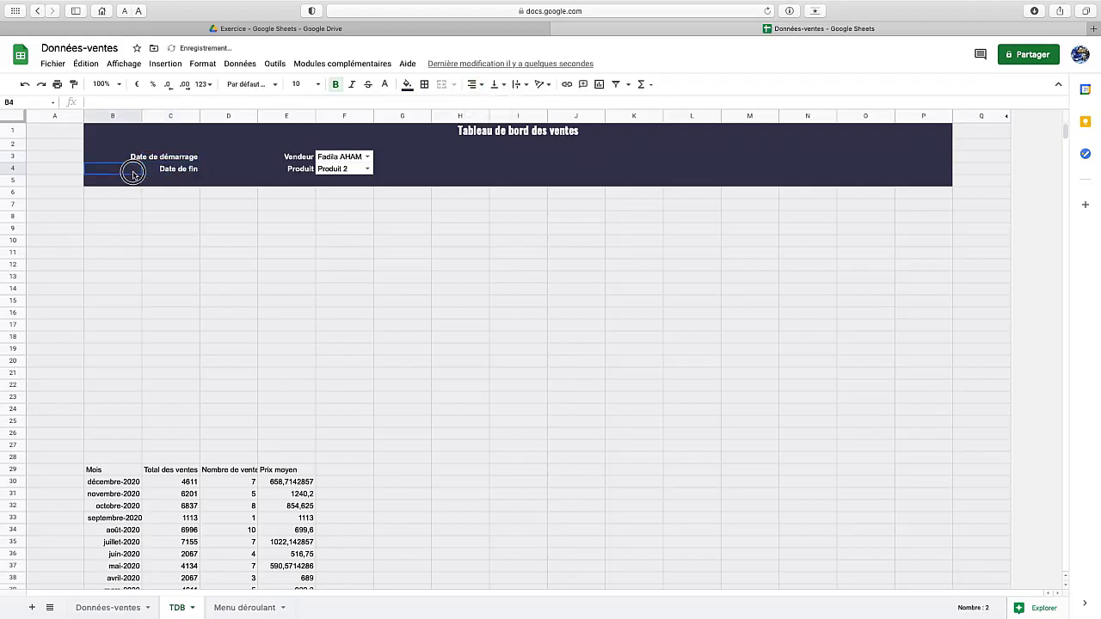
click(222, 163)
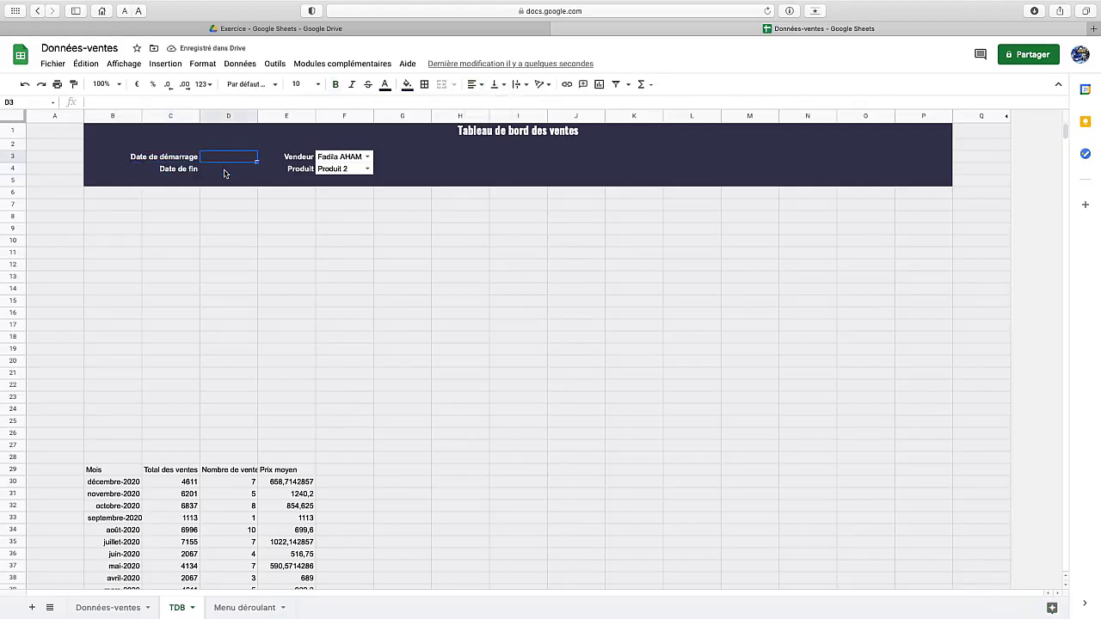
click(224, 173)
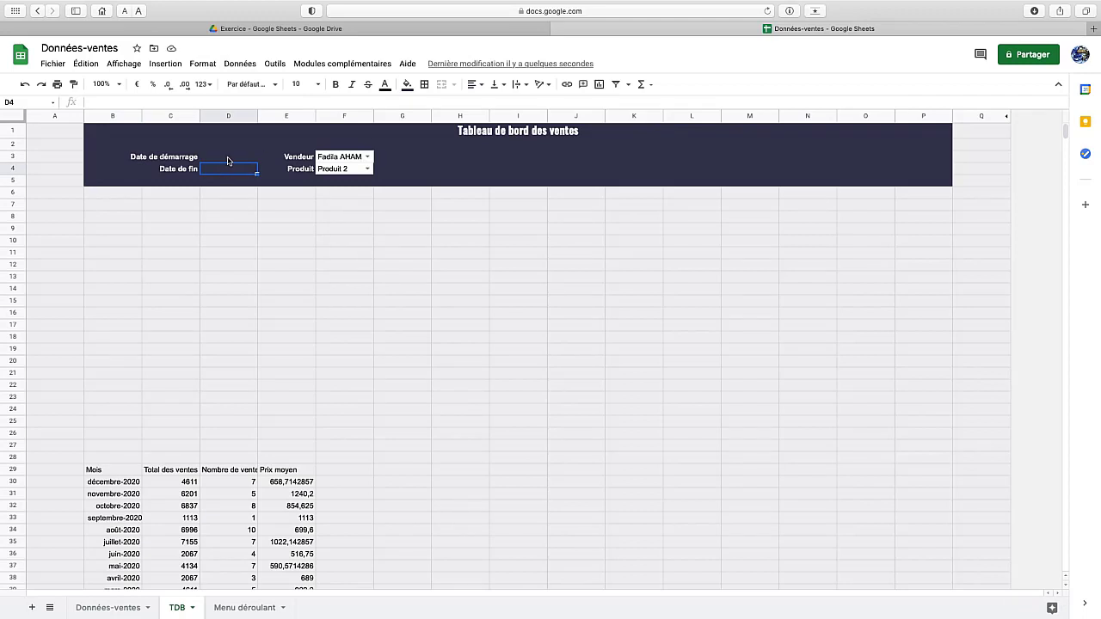
click(176, 146)
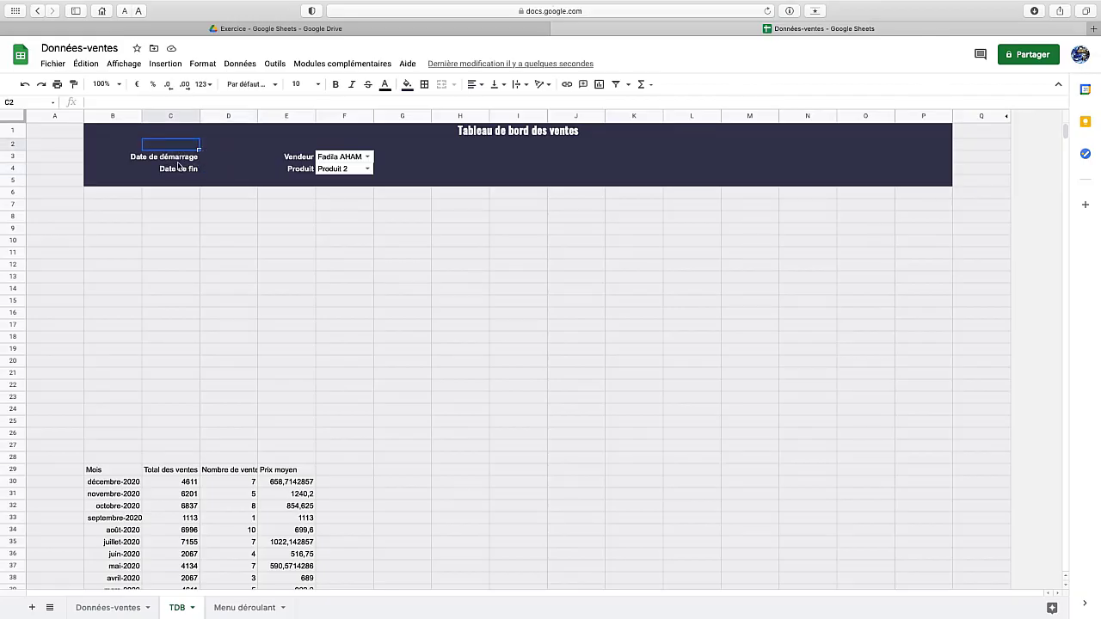
click(179, 160)
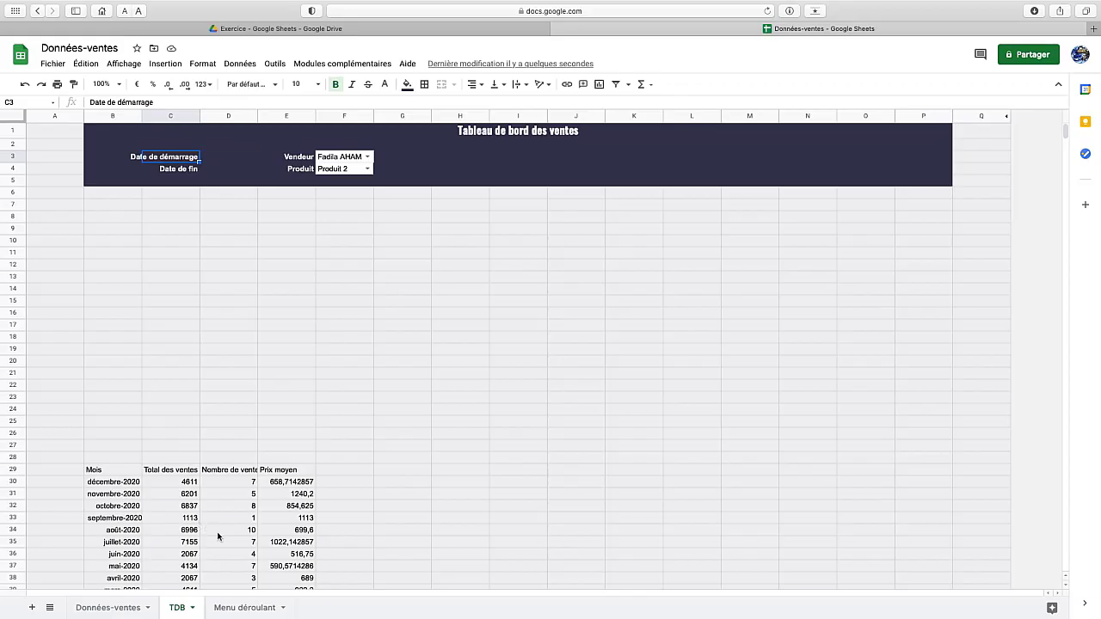
List the distinct months in E2 of the Menu déroulant sheet with the formula =unique('Données-ventes'!N:N)
click(239, 608)
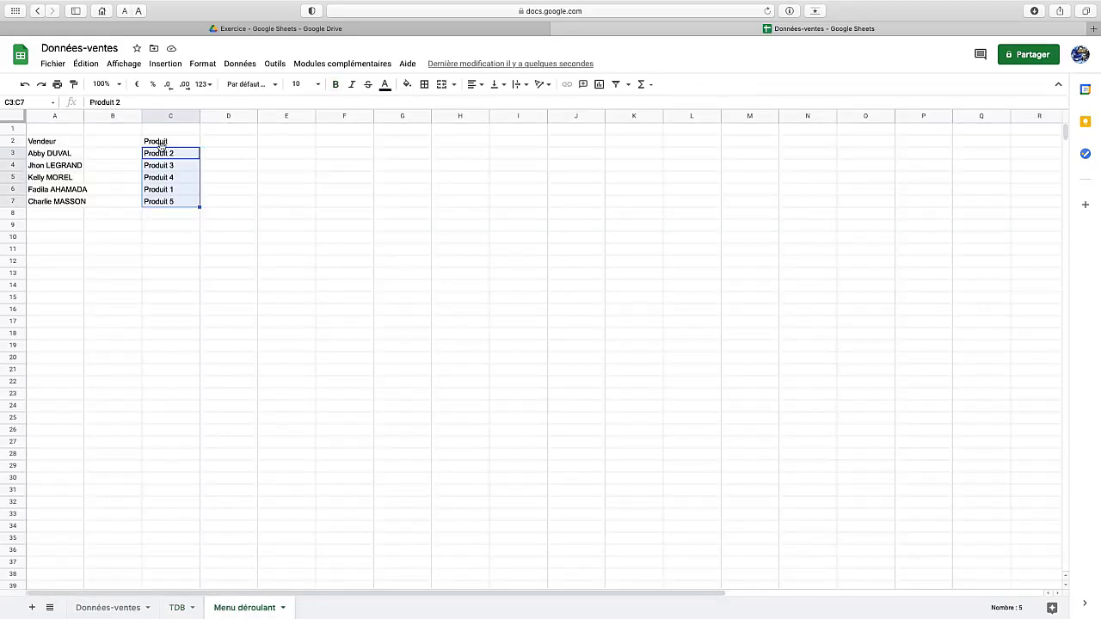
click(274, 144)
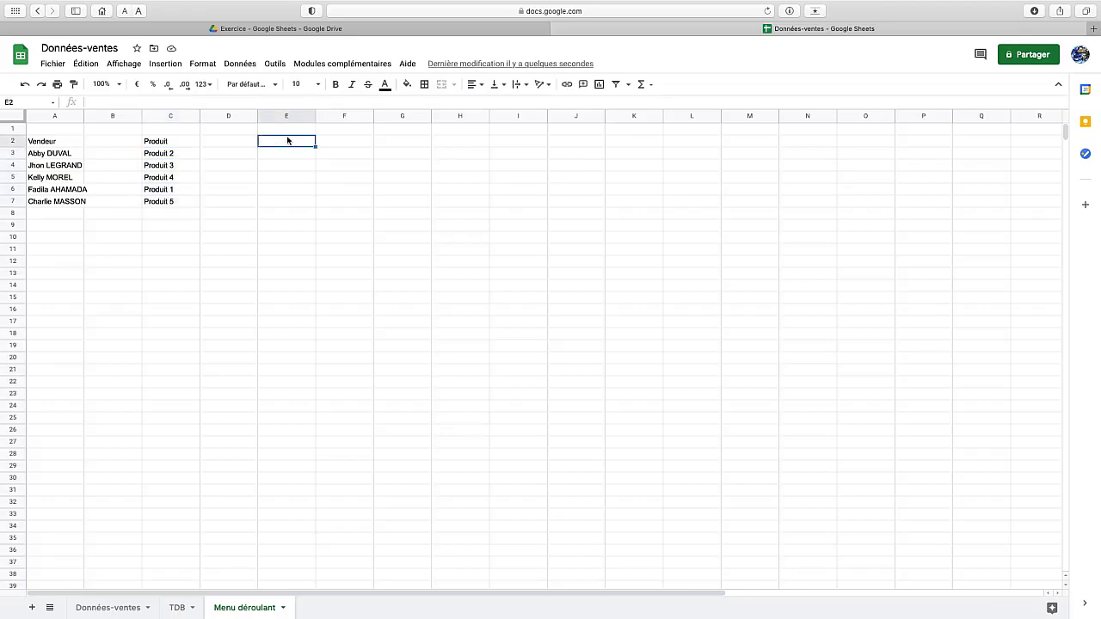
text(=)
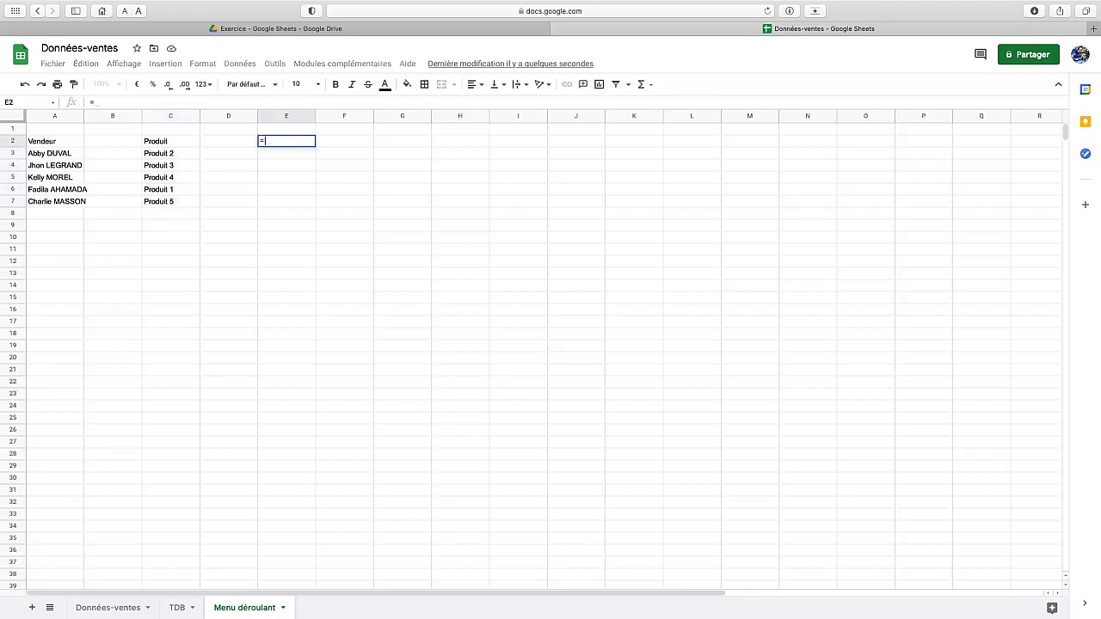
text(unique()
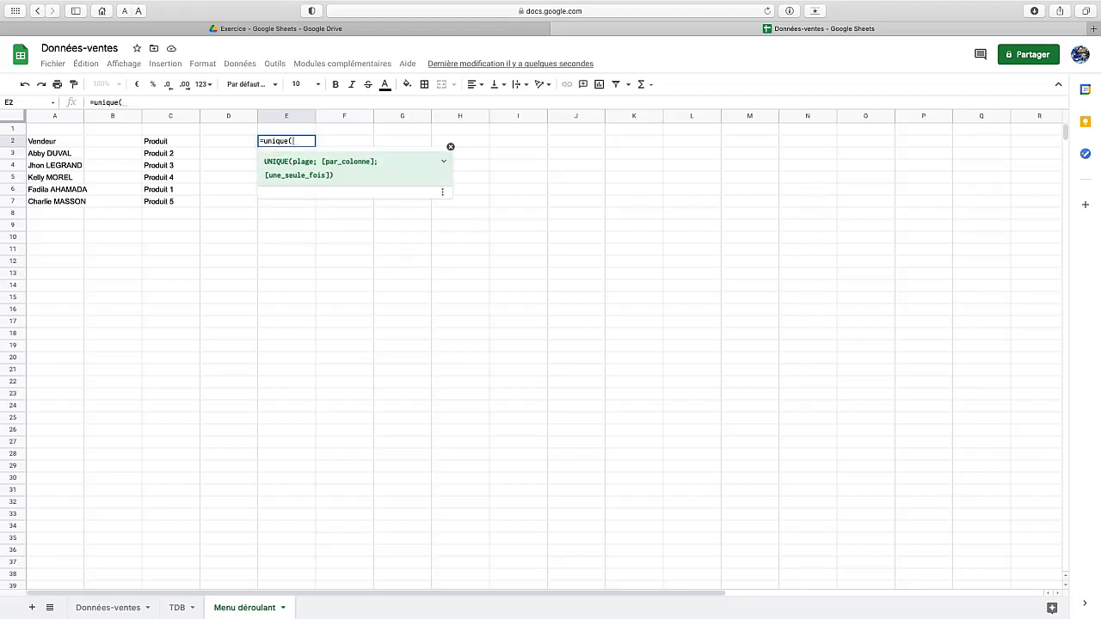
click(102, 608)
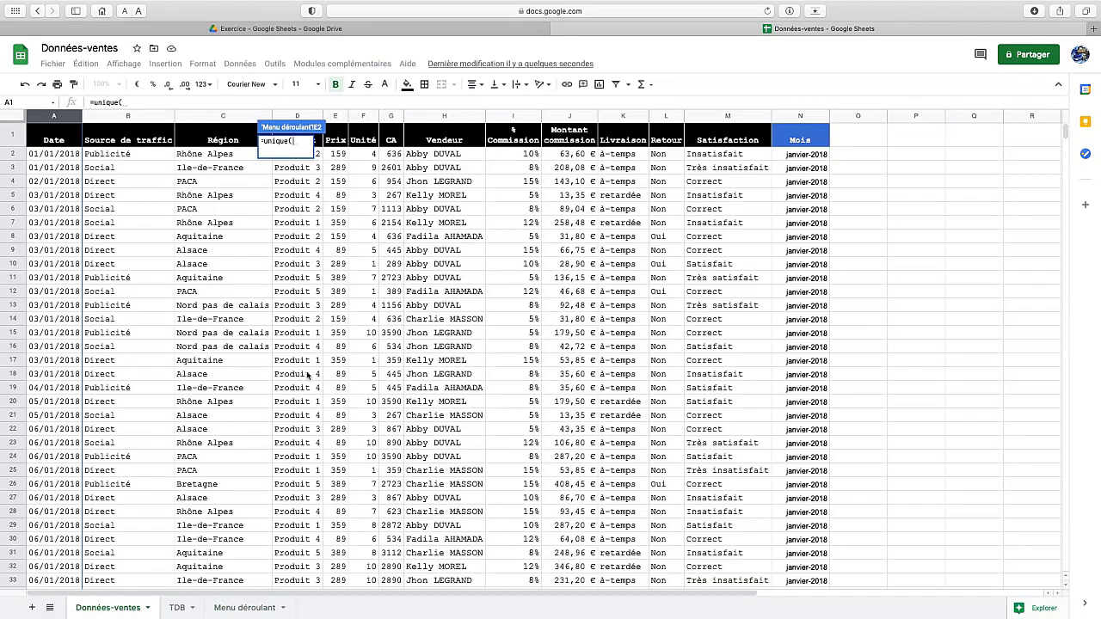
click(800, 118)
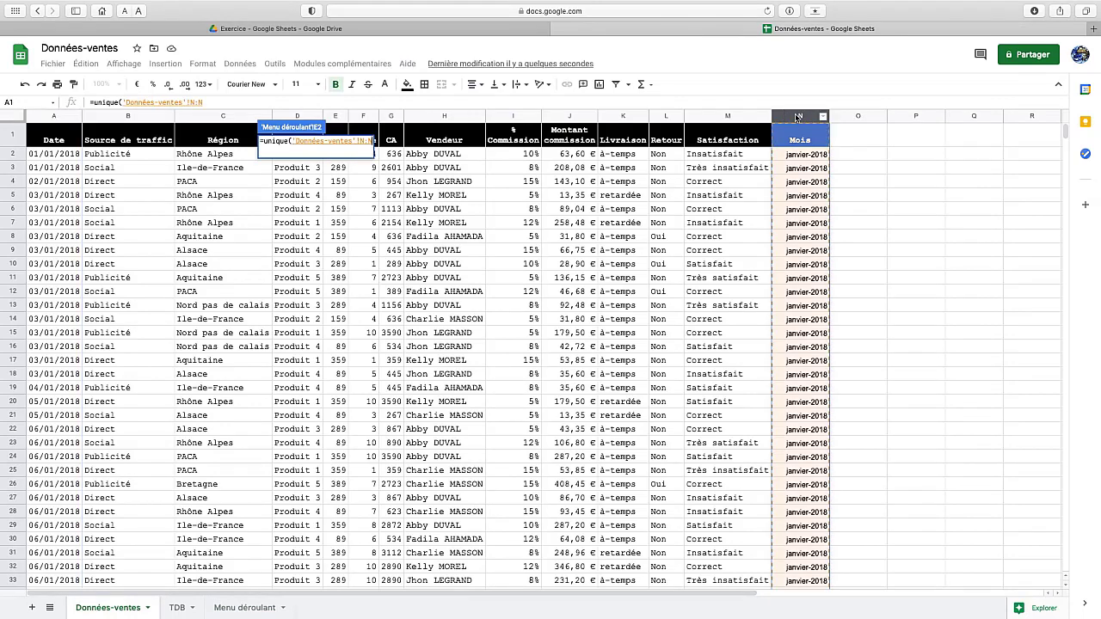
text())
key(Return)
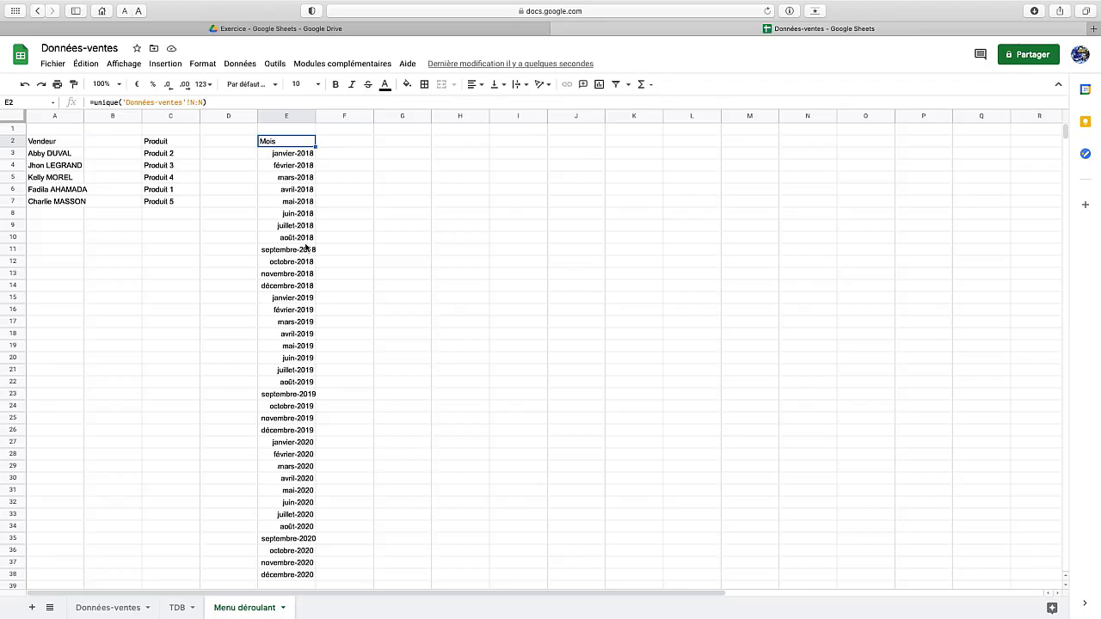
scroll(305, 247, down, 2)
scroll(305, 247, up, 2)
Add a drop-down list to TDB cell D3 using data validation from the range 'Menu déroulant'!E3:E38
click(177, 606)
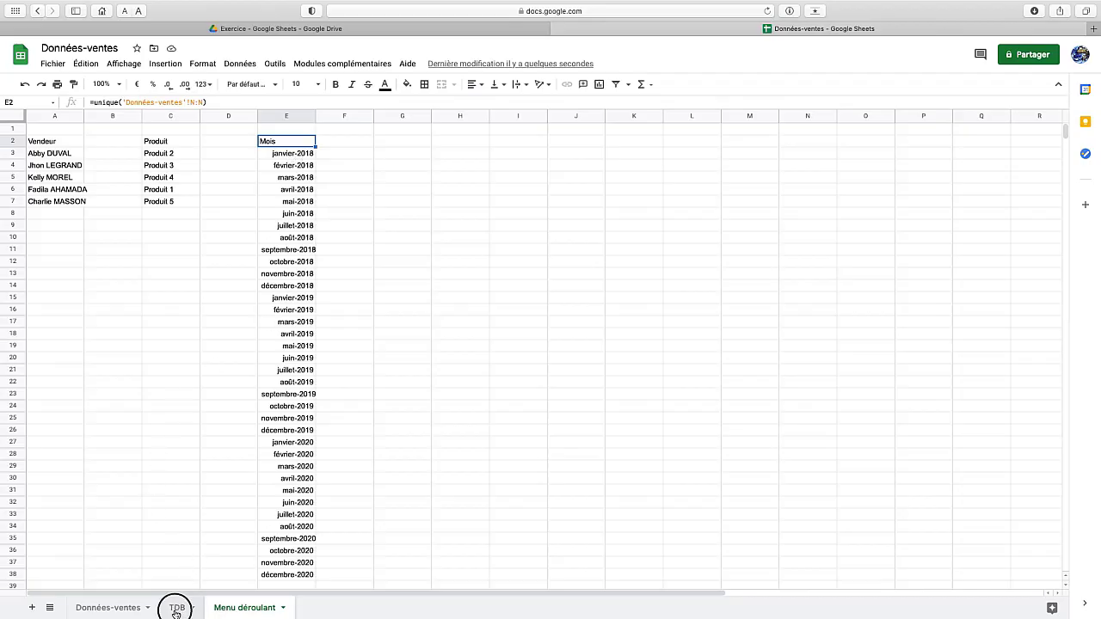
click(220, 158)
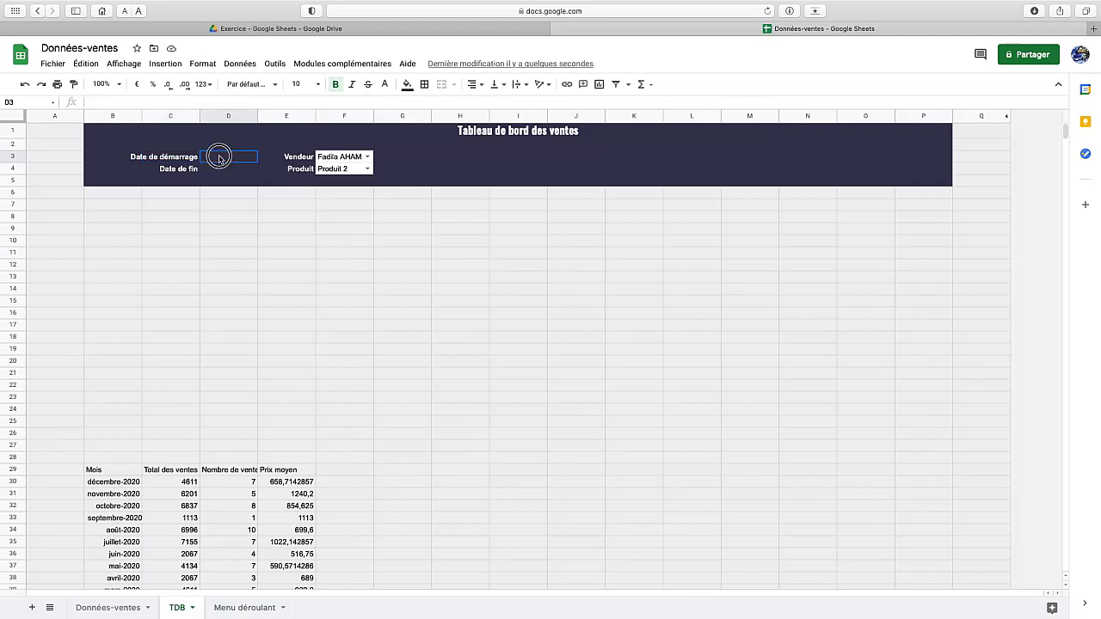
click(240, 64)
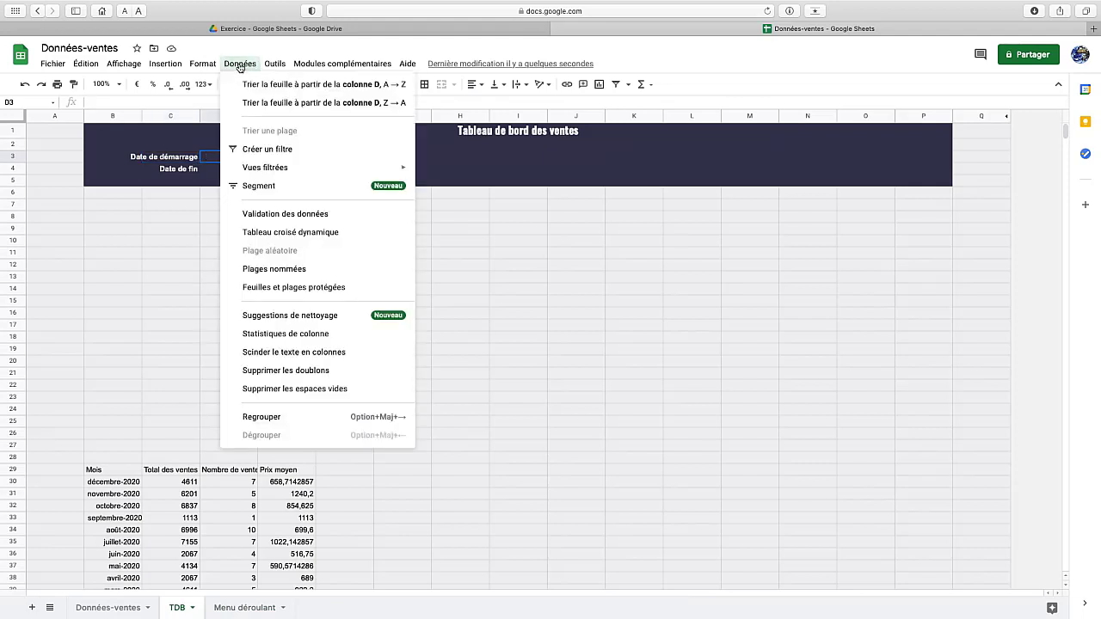
click(277, 217)
click(695, 294)
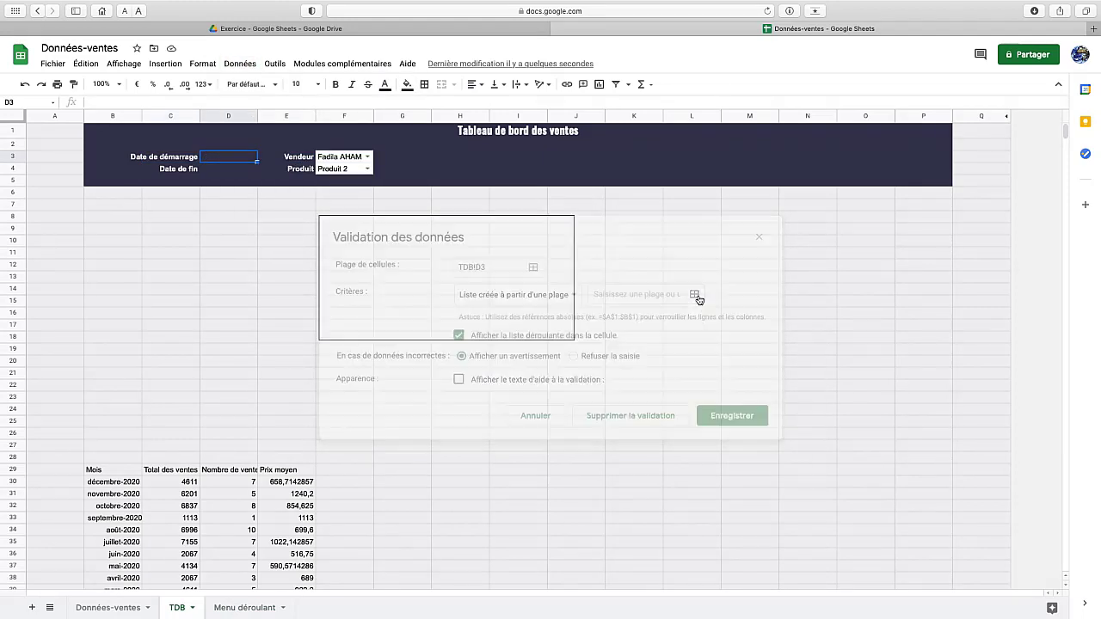
click(388, 284)
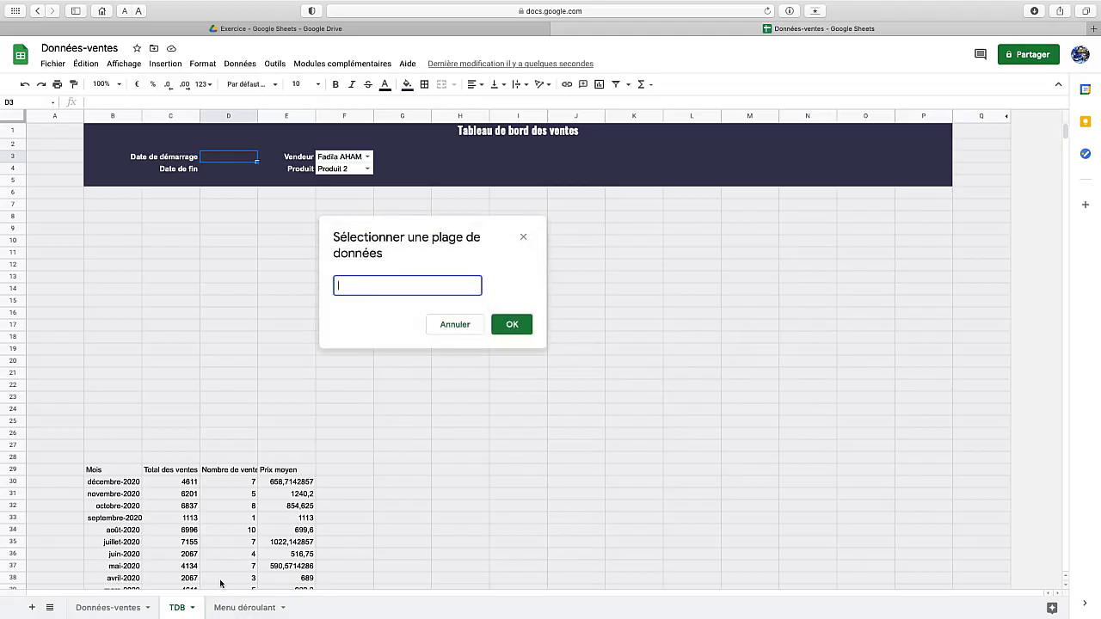
click(241, 607)
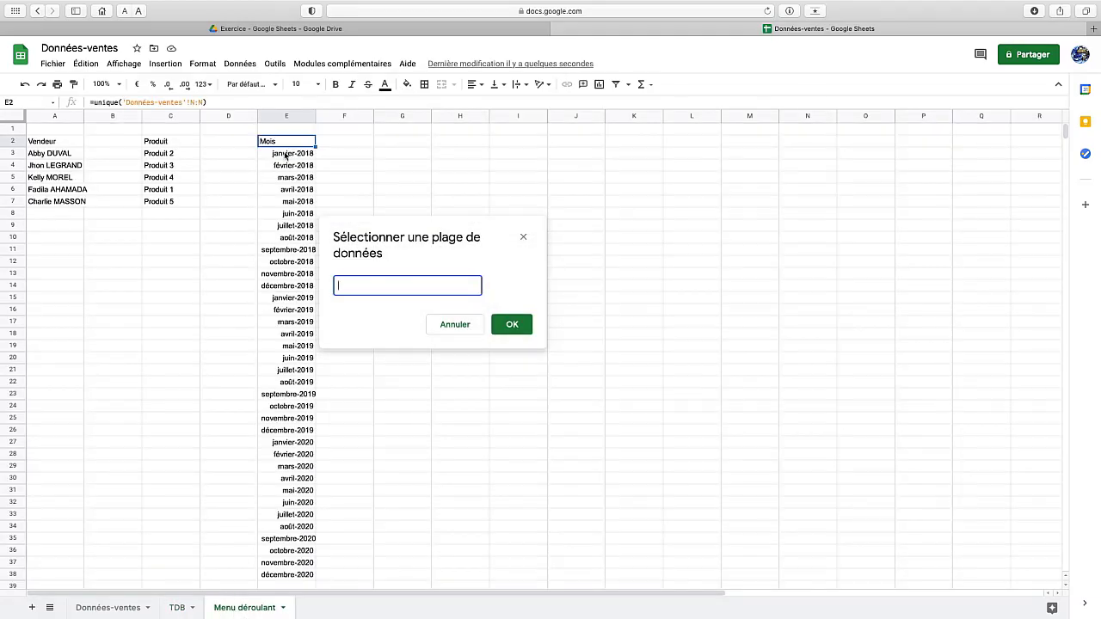
drag(293, 154, 293, 565)
click(510, 326)
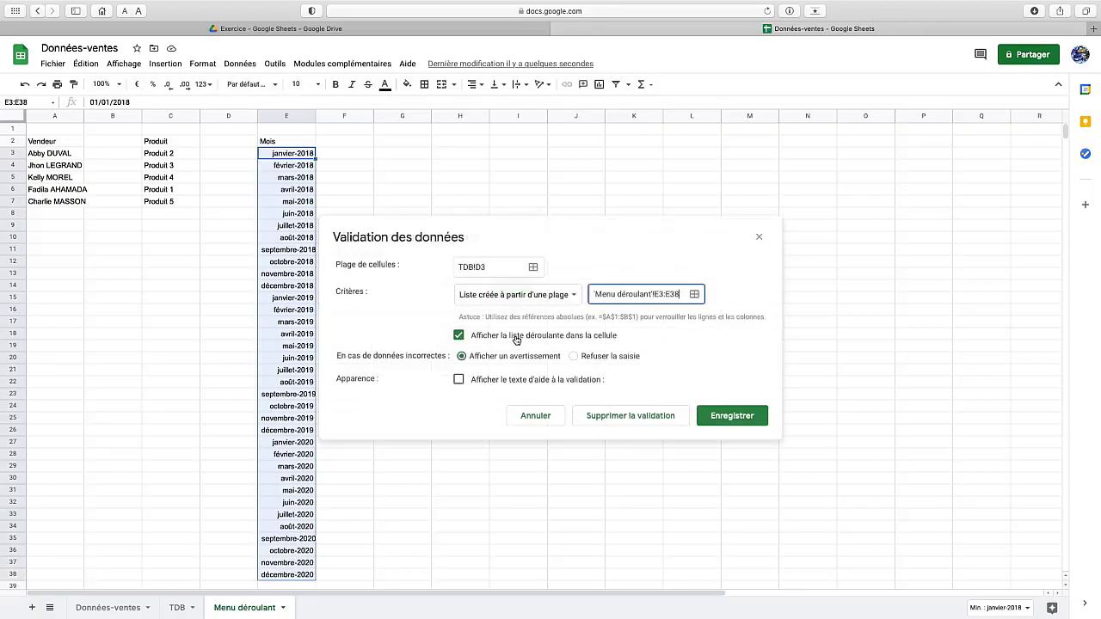
click(744, 418)
Add a drop-down list to TDB cell D4, next to "Date de fin", from the months in Menu déroulant E3:E38
click(178, 605)
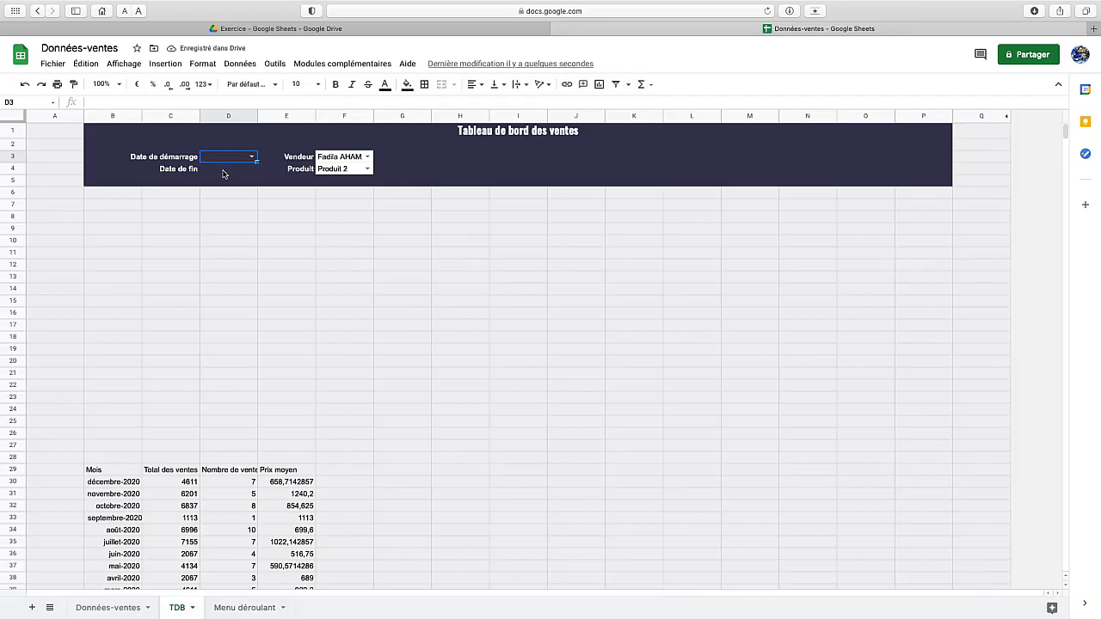
click(223, 172)
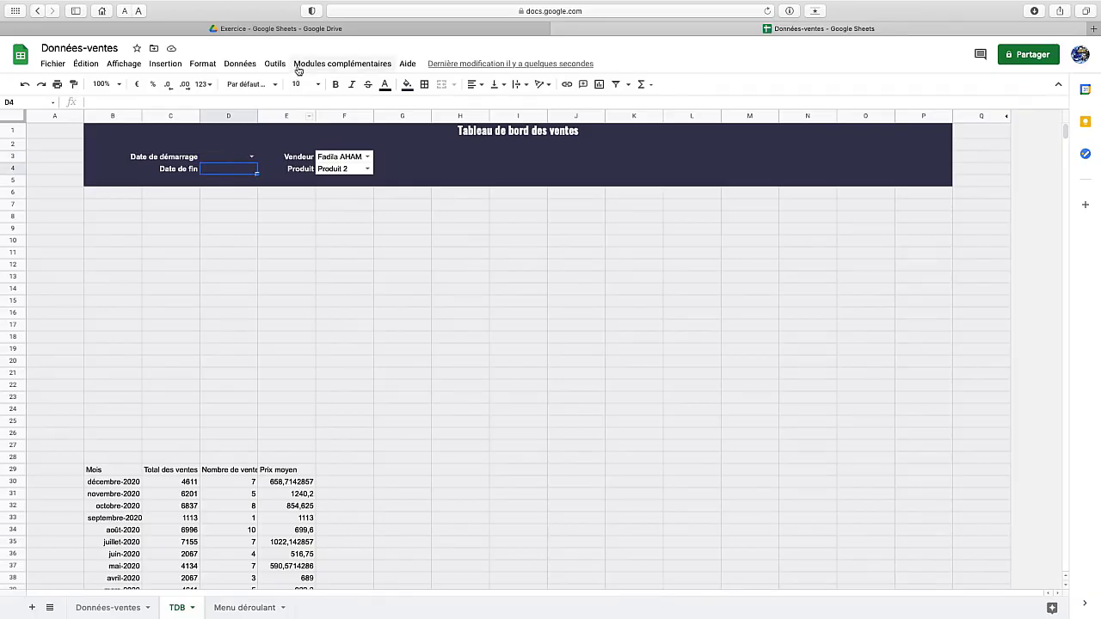
click(240, 64)
click(270, 216)
click(696, 293)
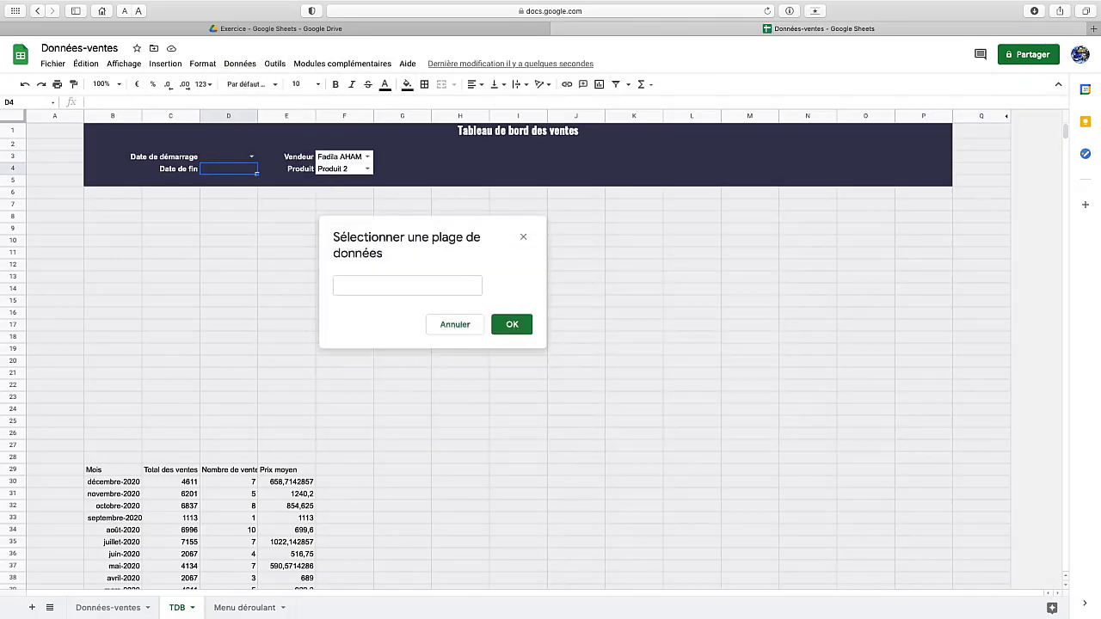
click(245, 607)
click(301, 153)
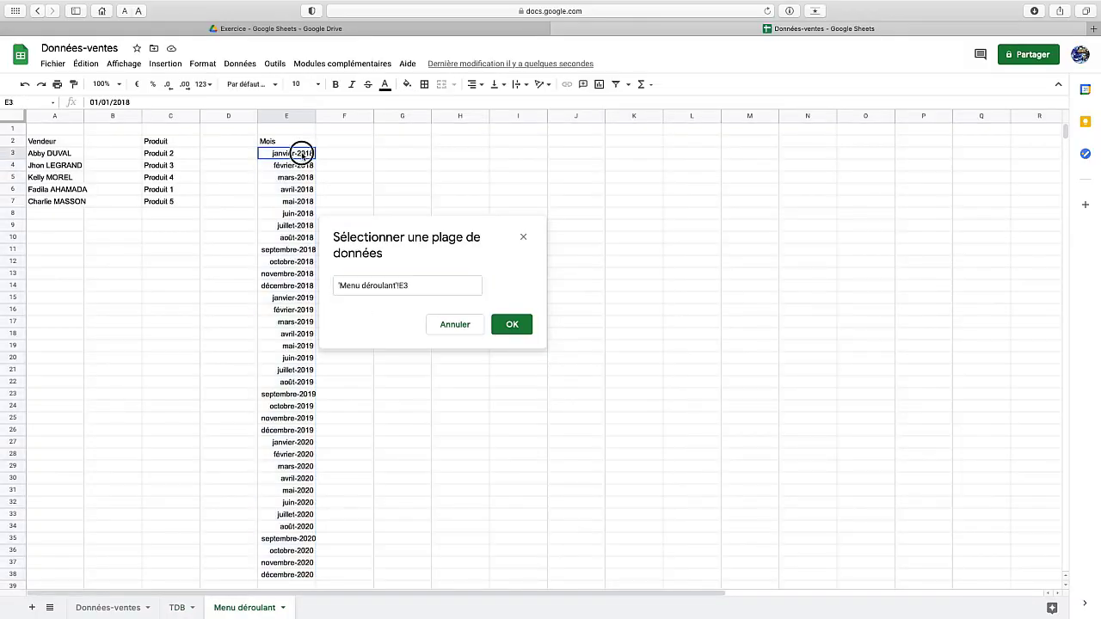
drag(301, 153, 293, 575)
click(503, 326)
click(731, 417)
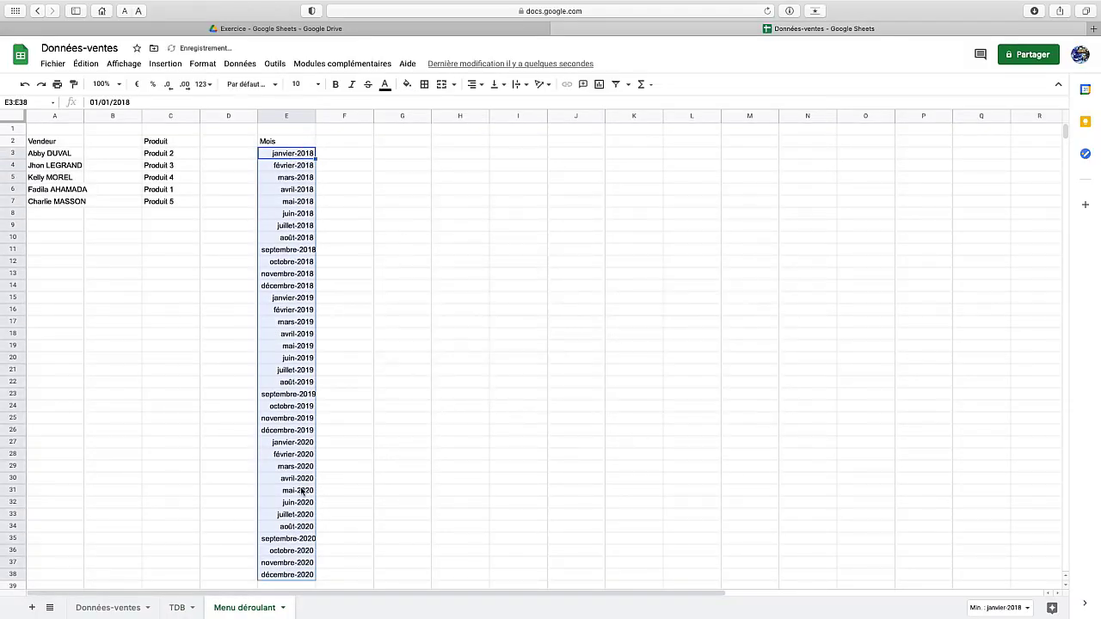
Give the two date drop-down cells D3:D4 on the TDB sheet a white background
click(178, 607)
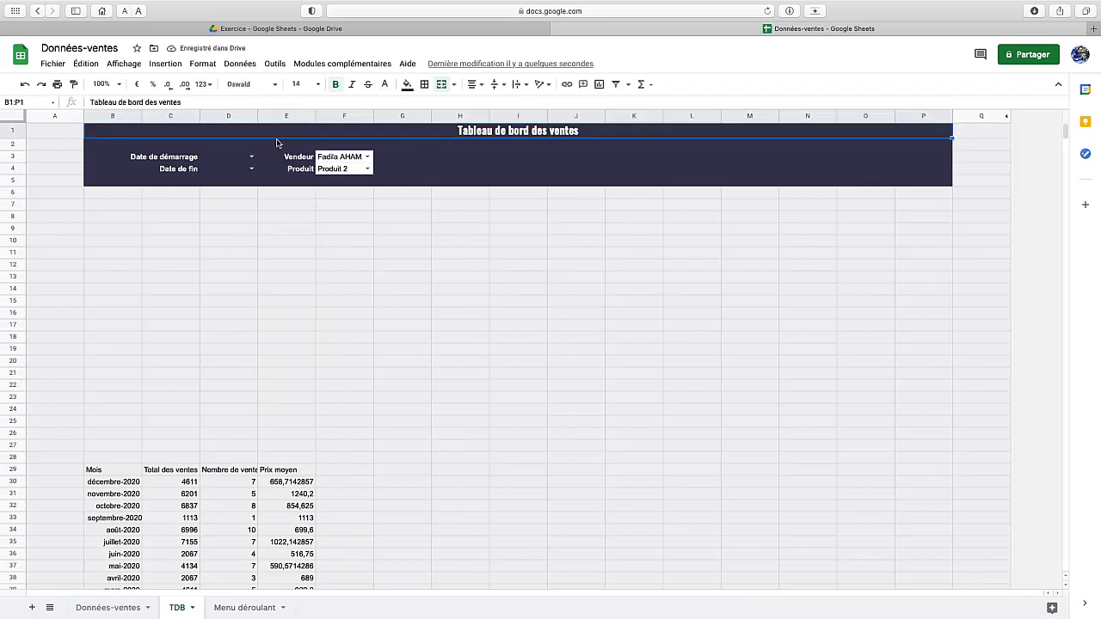
drag(233, 156, 229, 169)
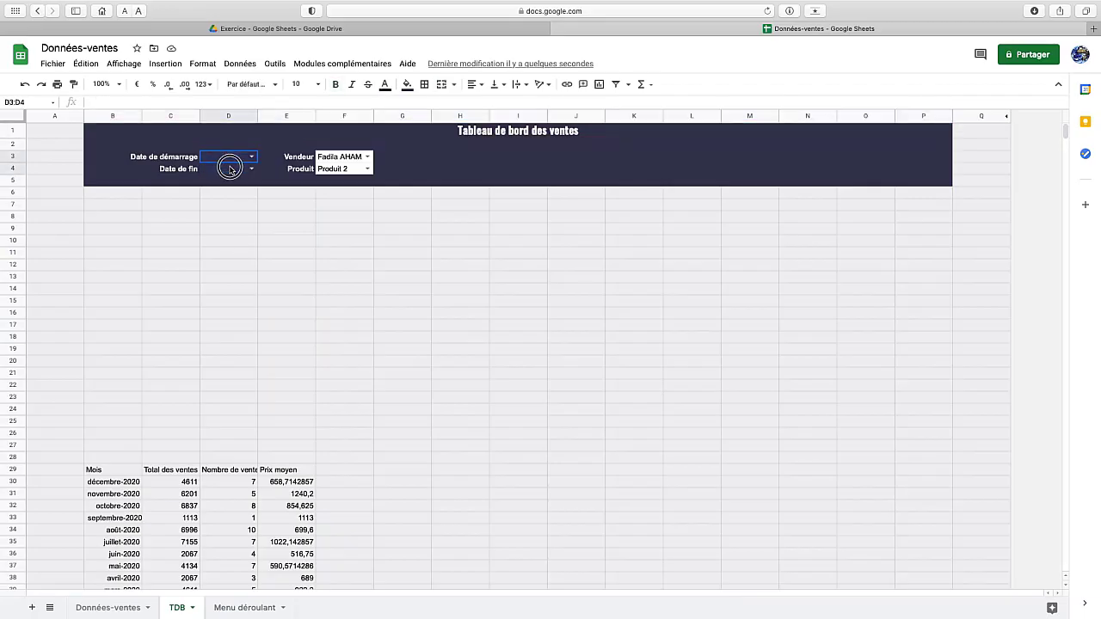
click(408, 84)
click(525, 125)
click(276, 144)
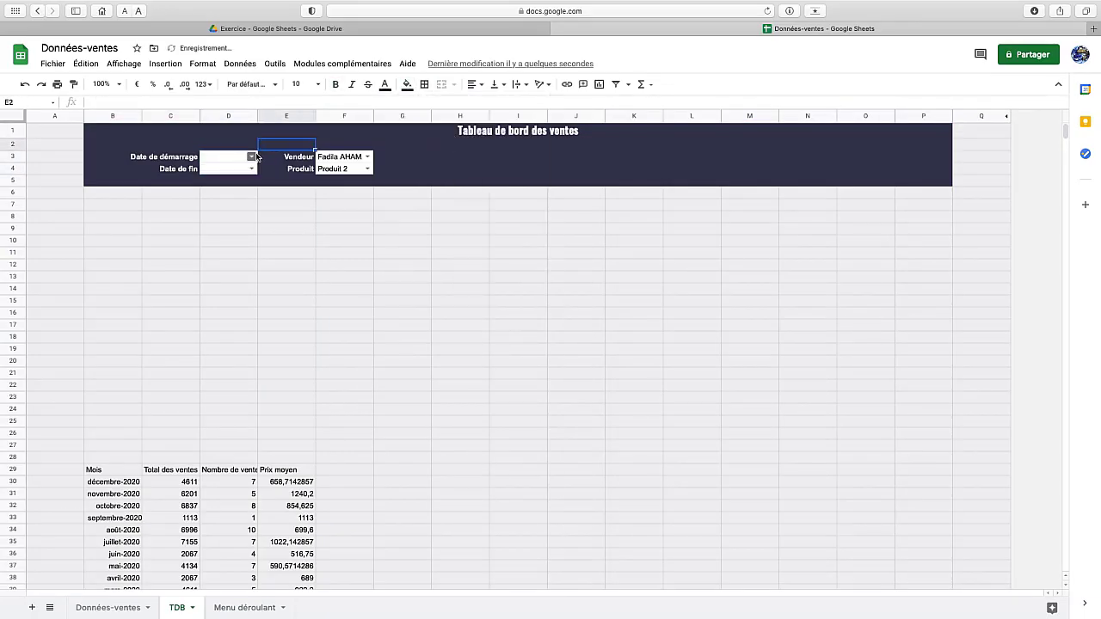
Choose 01/01/2018 as the start date in D3 and 01/08/2018 as the end date in D4
click(253, 157)
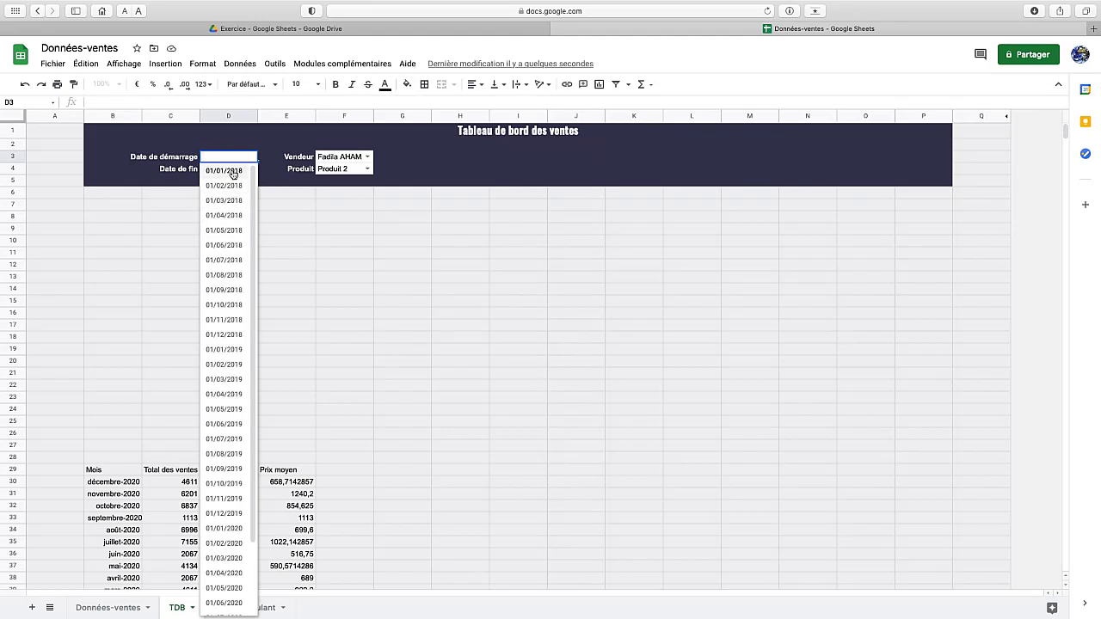
click(231, 172)
click(251, 169)
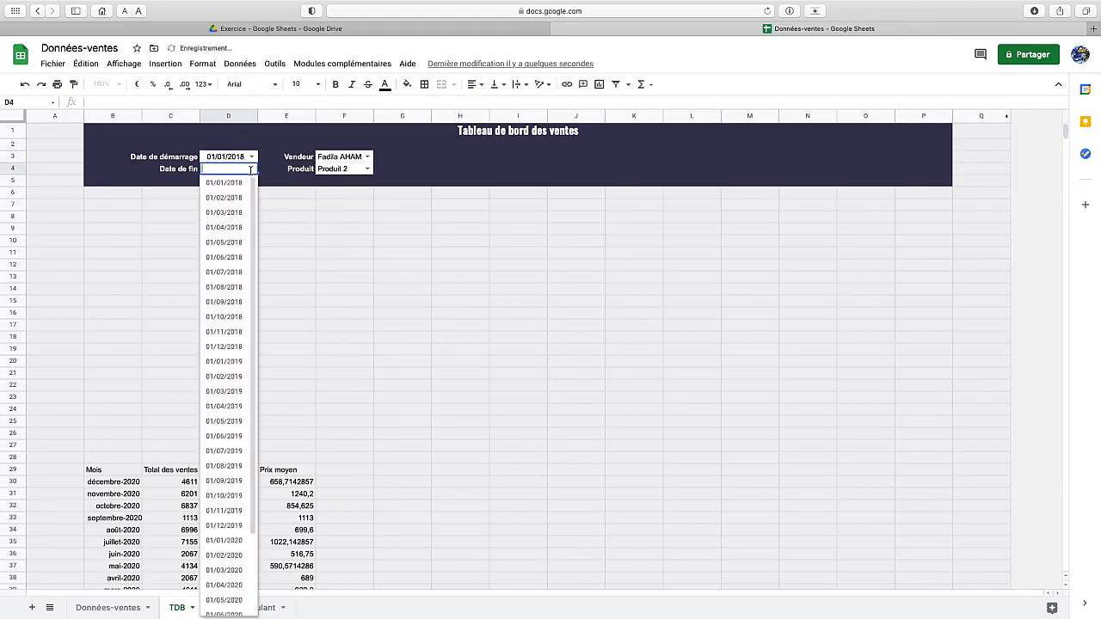
click(226, 287)
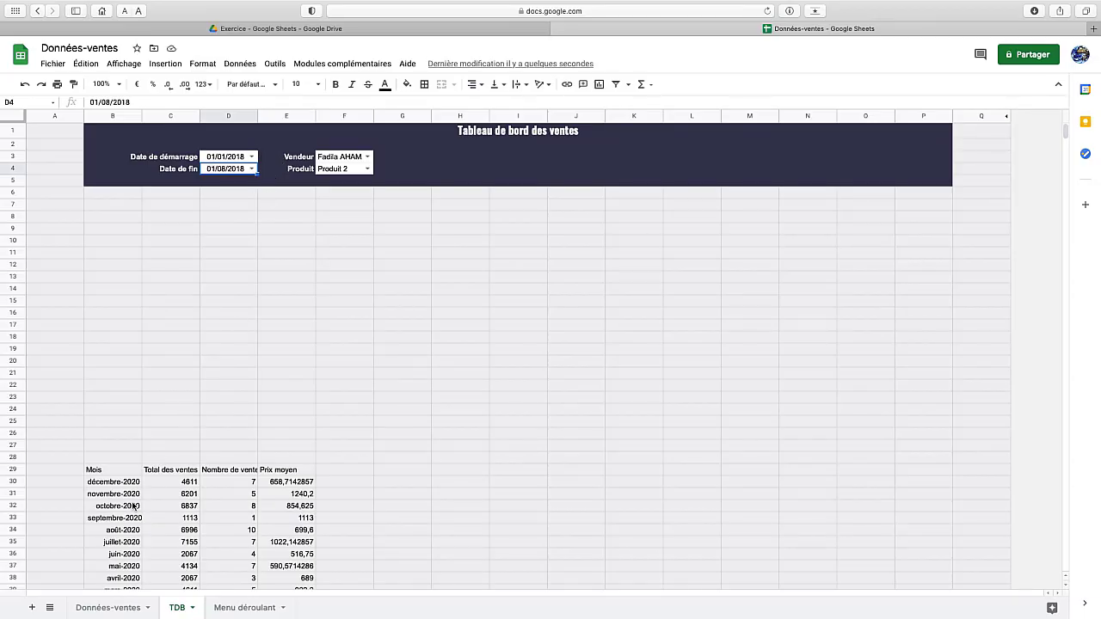
Format the date cells D3:D4 on the TDB sheet to show month and year, using the "septembre-2008" number format
scroll(128, 511, down, 2)
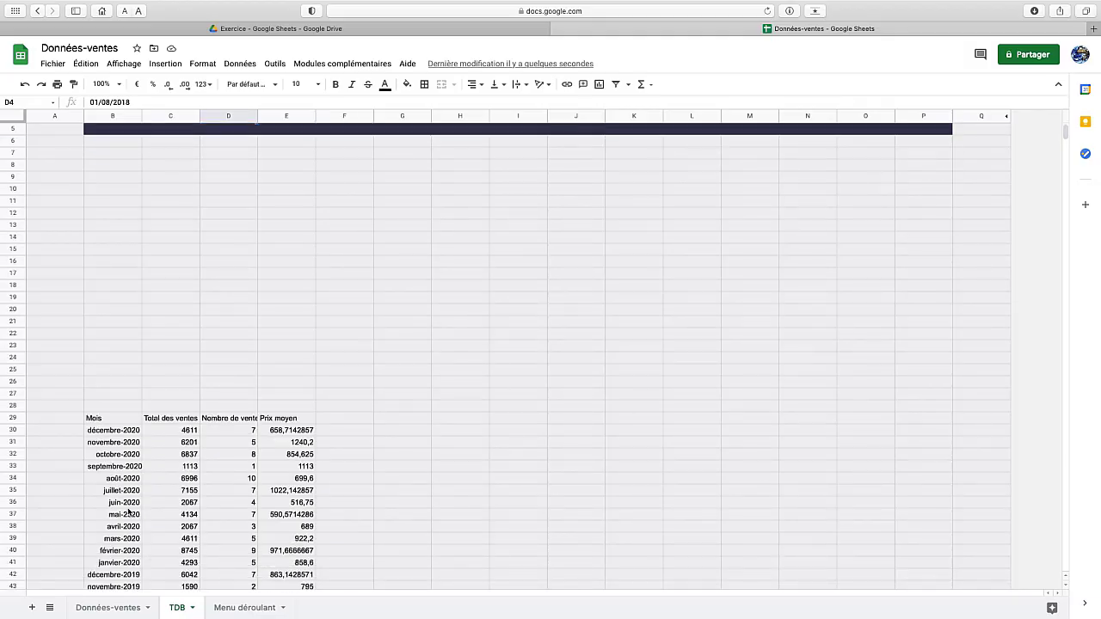
scroll(128, 511, up, 2)
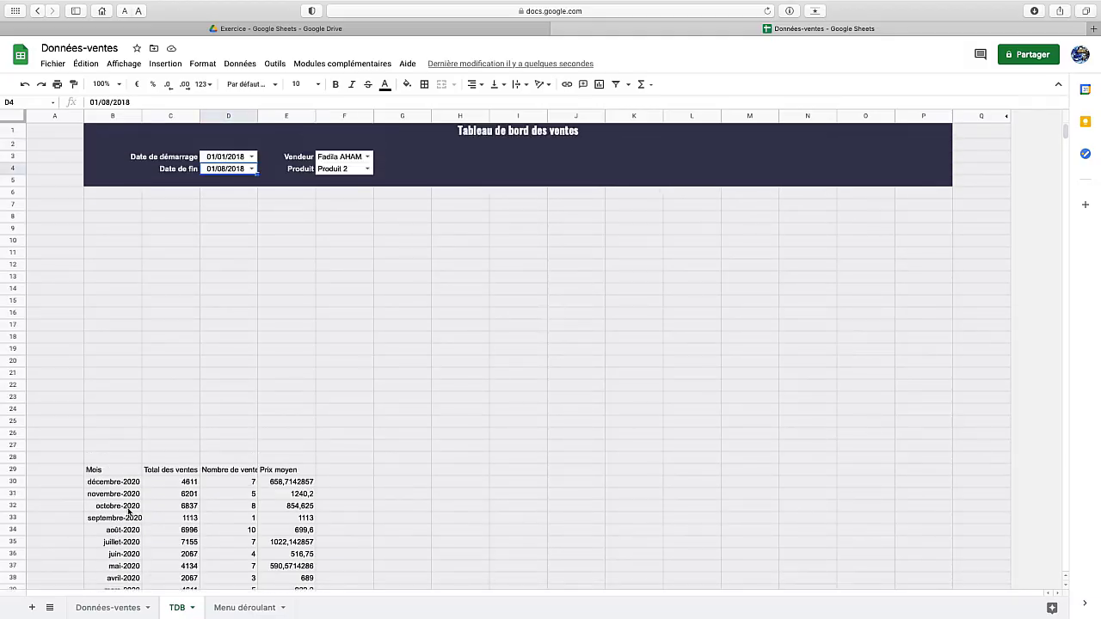
click(244, 221)
drag(232, 157, 232, 171)
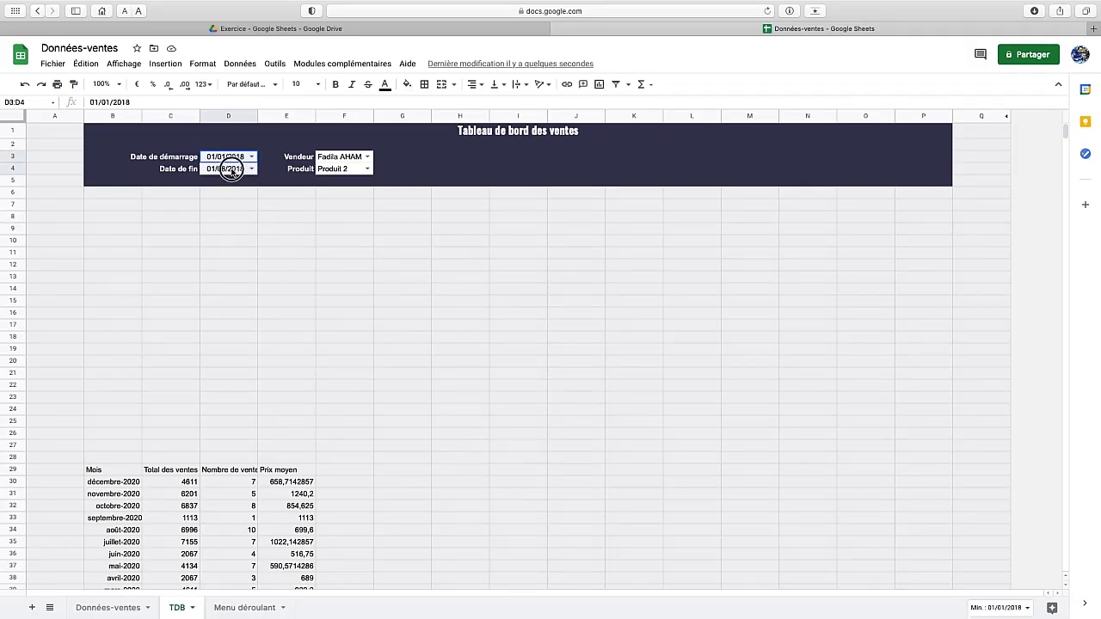
click(203, 63)
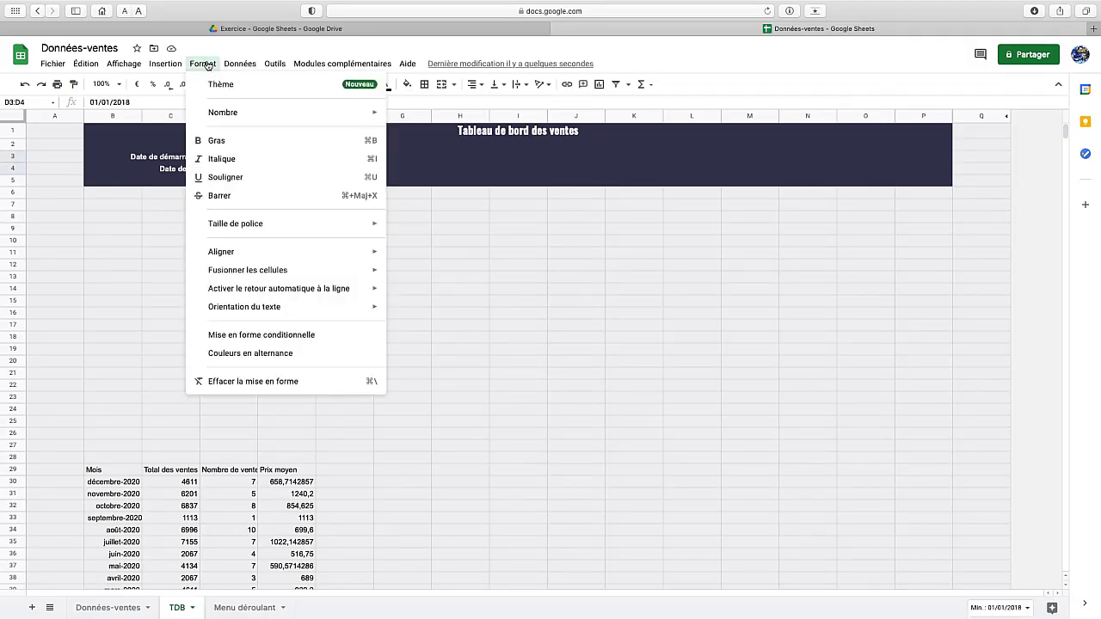
mouse_move(272, 112)
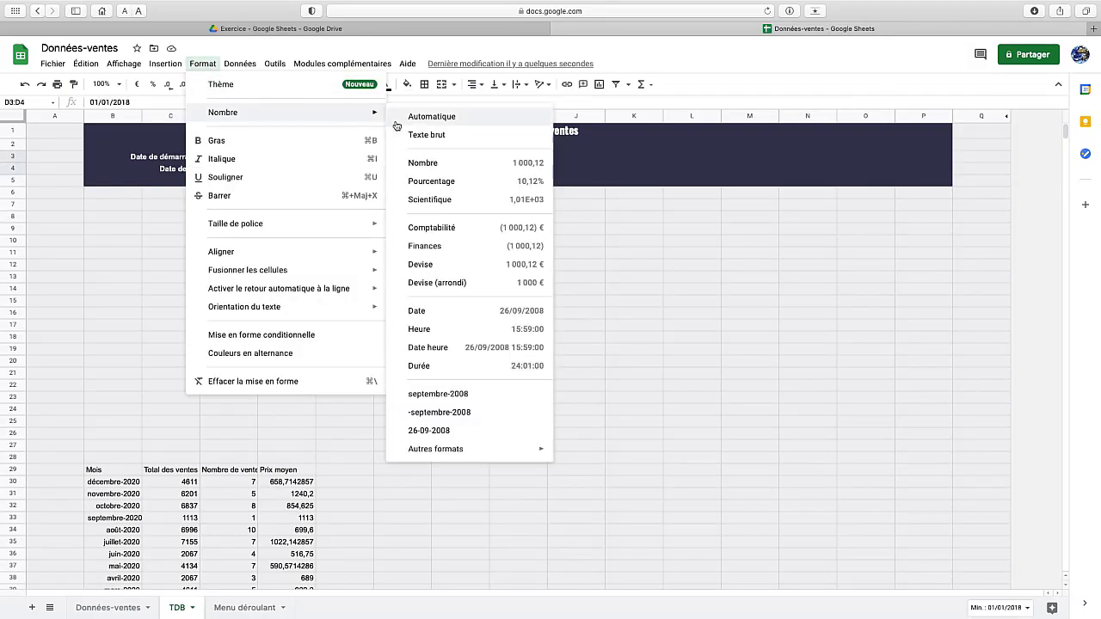
click(462, 394)
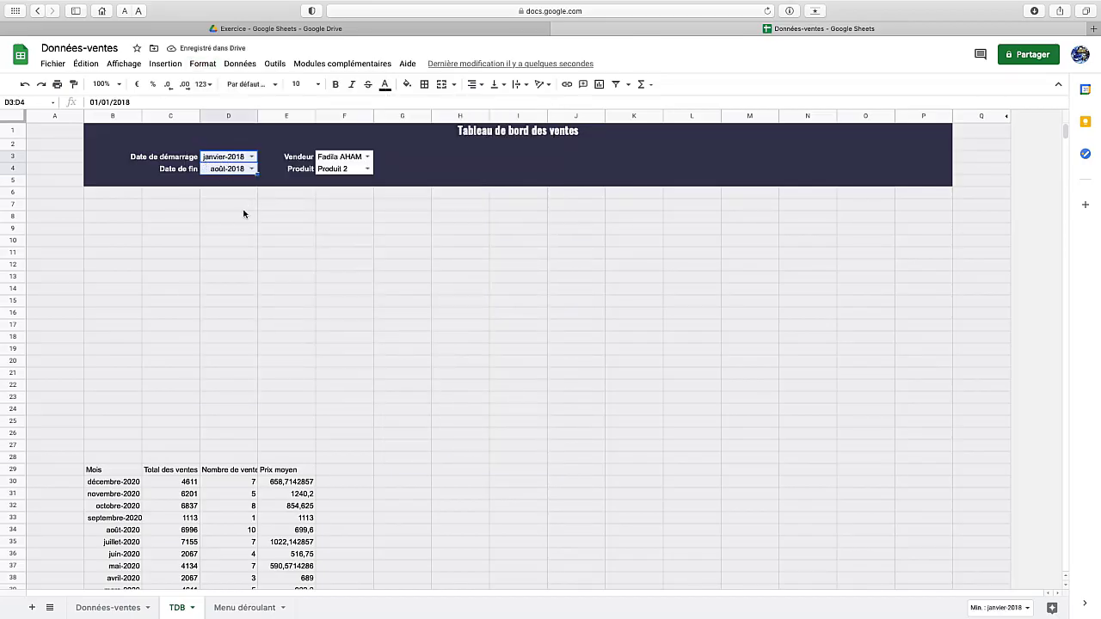
Choose 01/10/2018 as the start date in D3 and widen column D slightly to fit the full month name
click(244, 210)
click(251, 158)
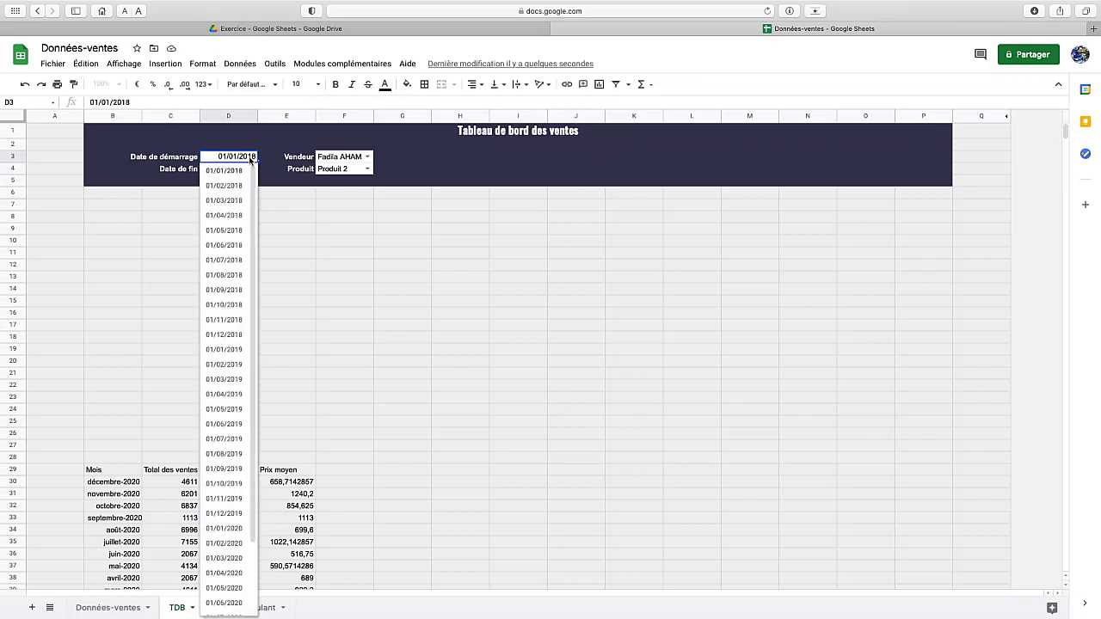
click(224, 303)
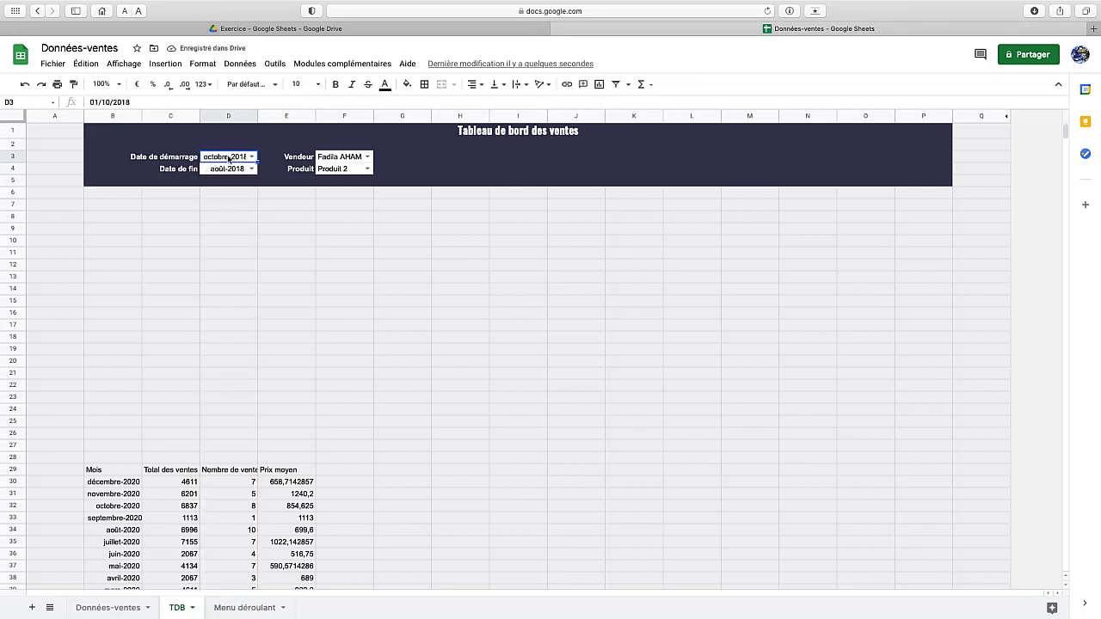
drag(256, 112, 268, 115)
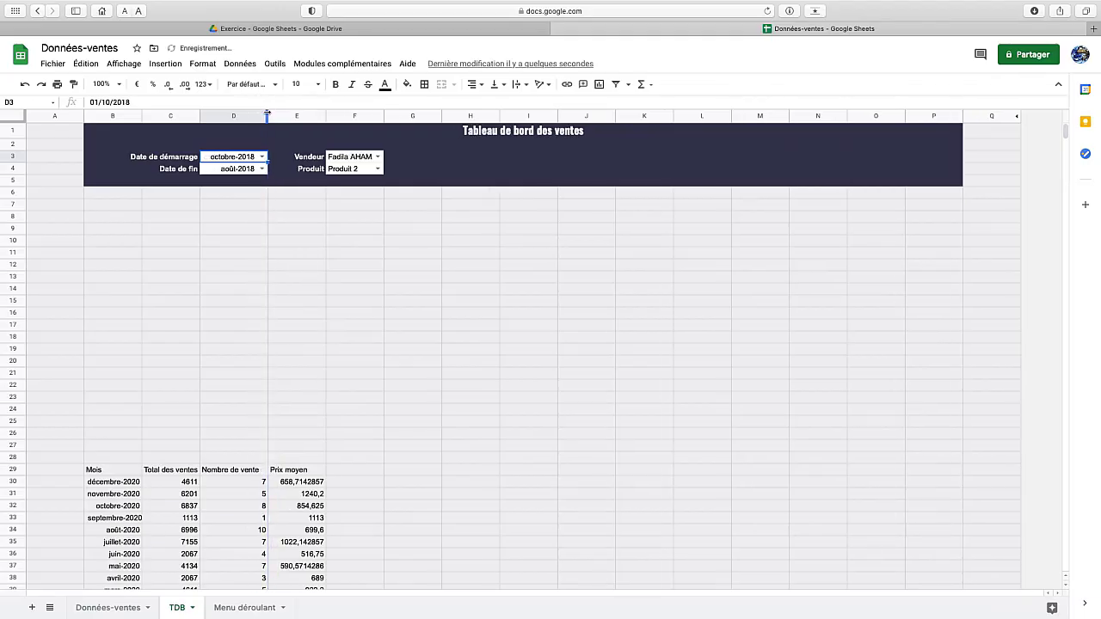
Choose 01/06/2018 as the start date in D3
click(262, 160)
click(226, 265)
click(261, 157)
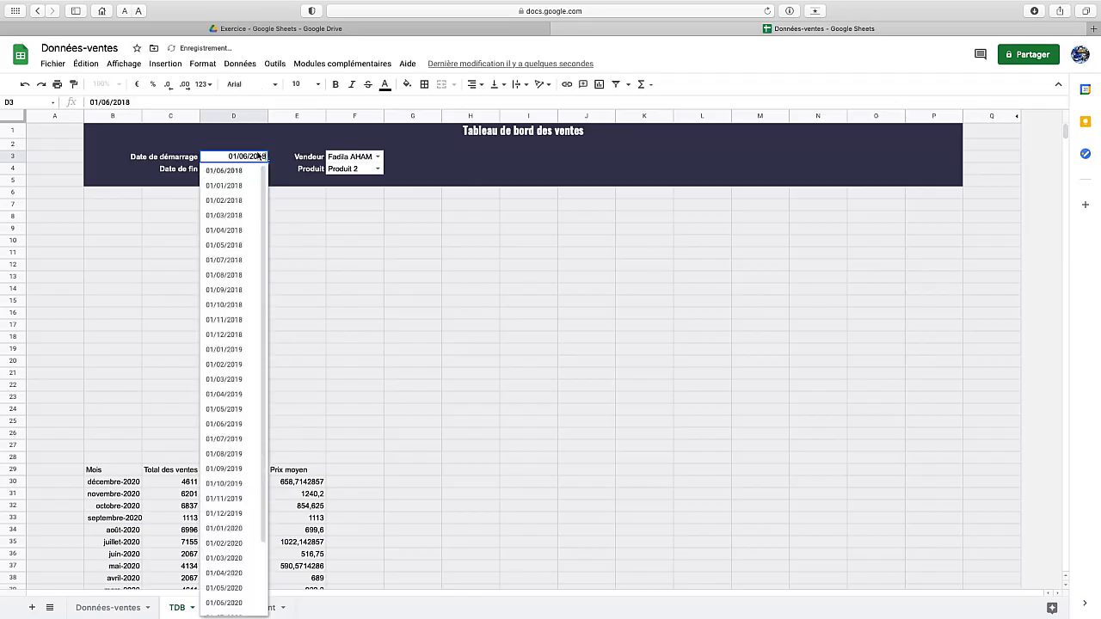
click(239, 172)
click(278, 212)
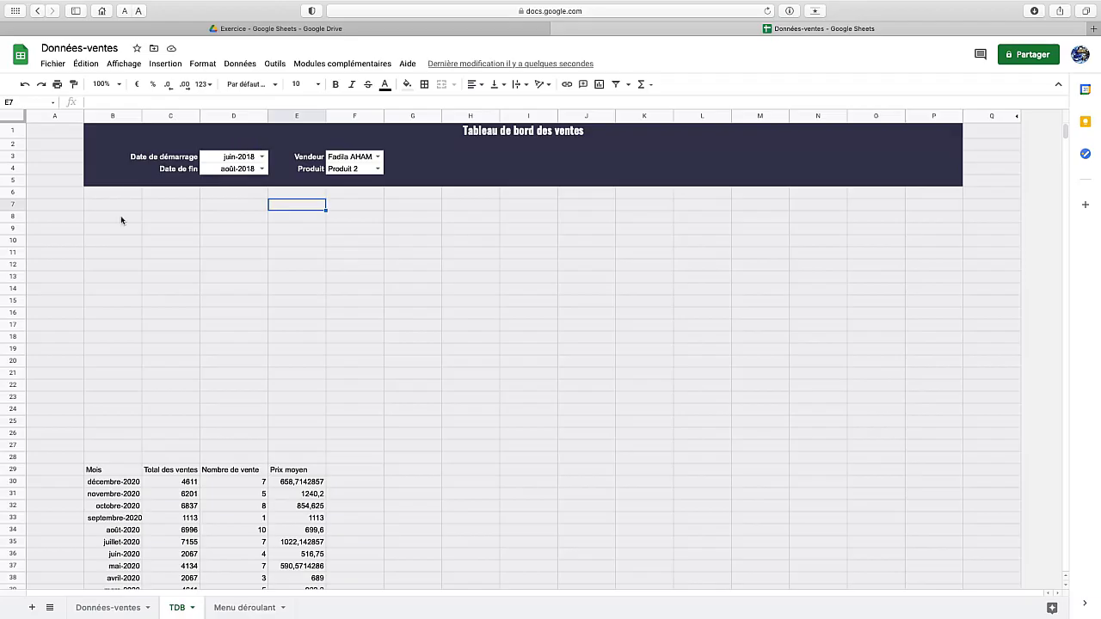
Extend the Where clause of the QUERY formula in B29 with "and", starting a condition "N >= date" on a new line
click(108, 471)
double_click(108, 472)
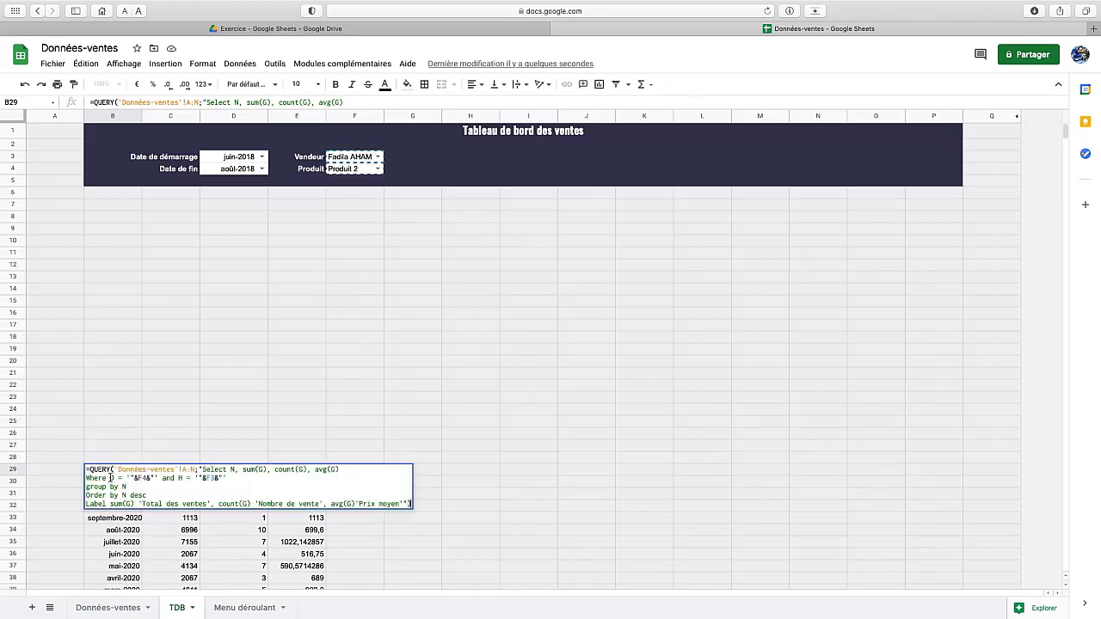
click(231, 478)
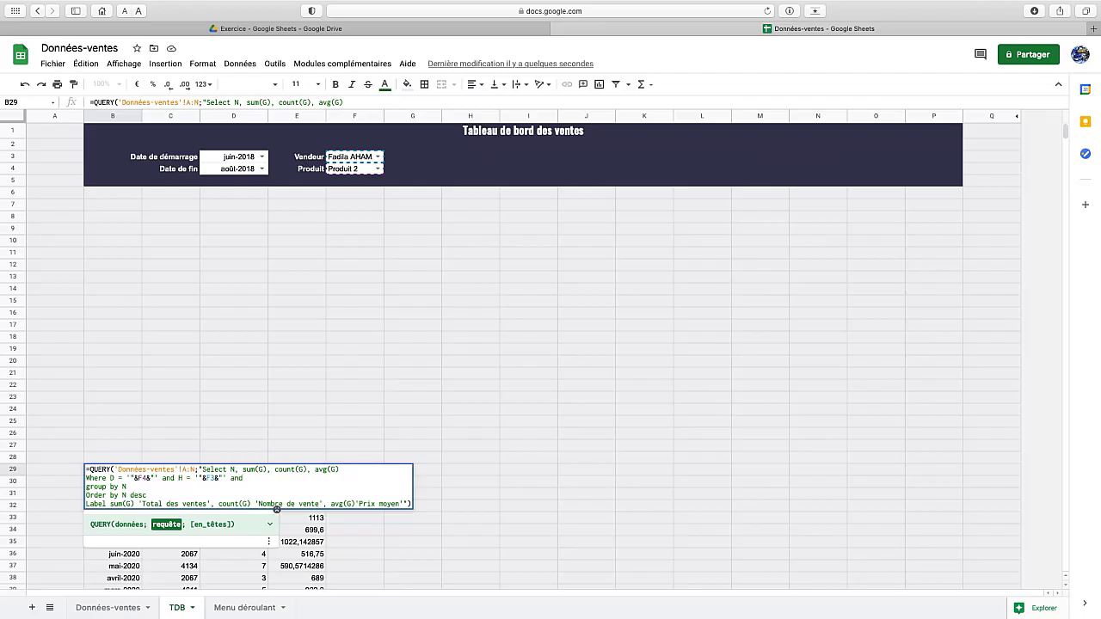
key(alt+Return)
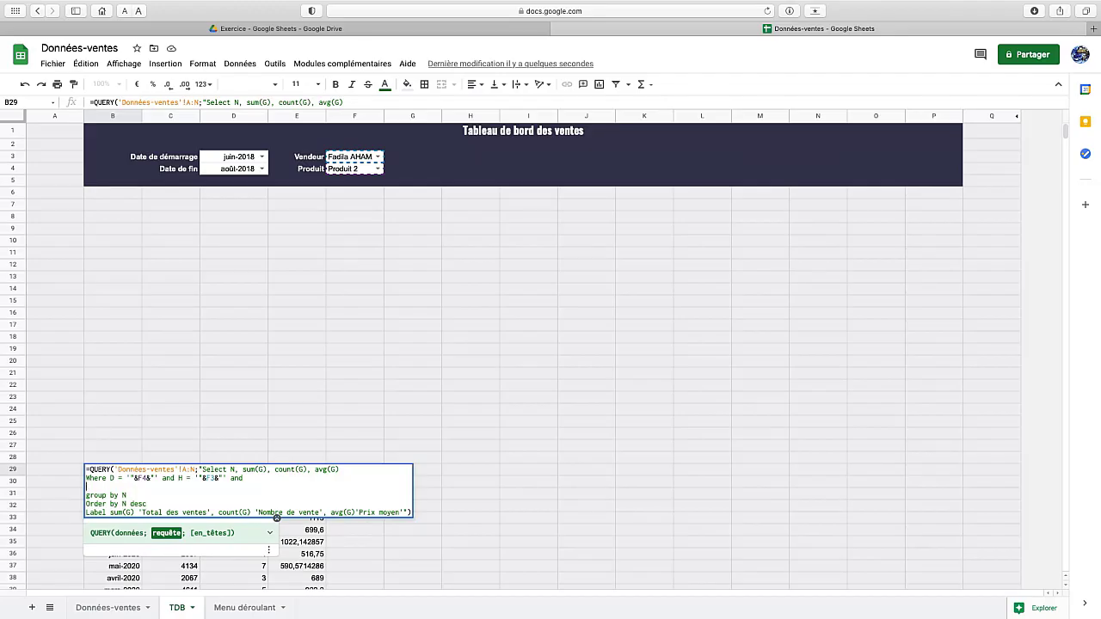
text(N)
text(>)
text(>)
text(= date)
text("")
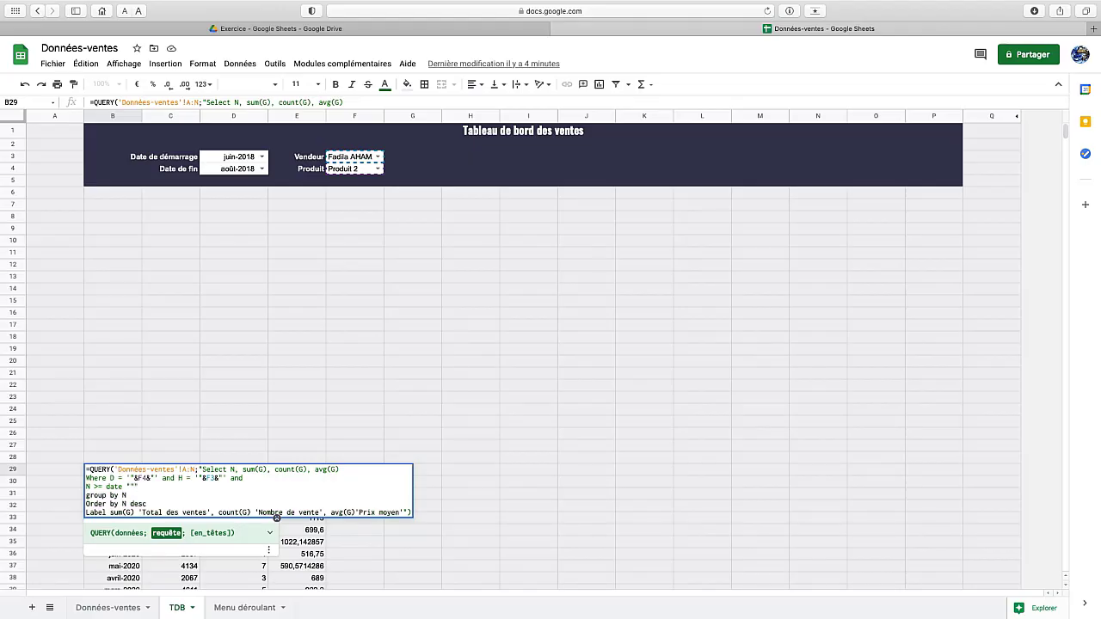
Complete the N >= date condition by concatenating TEXTE(D3;"yyyy-MM-dd") and the closing quotation marks
text(&T)
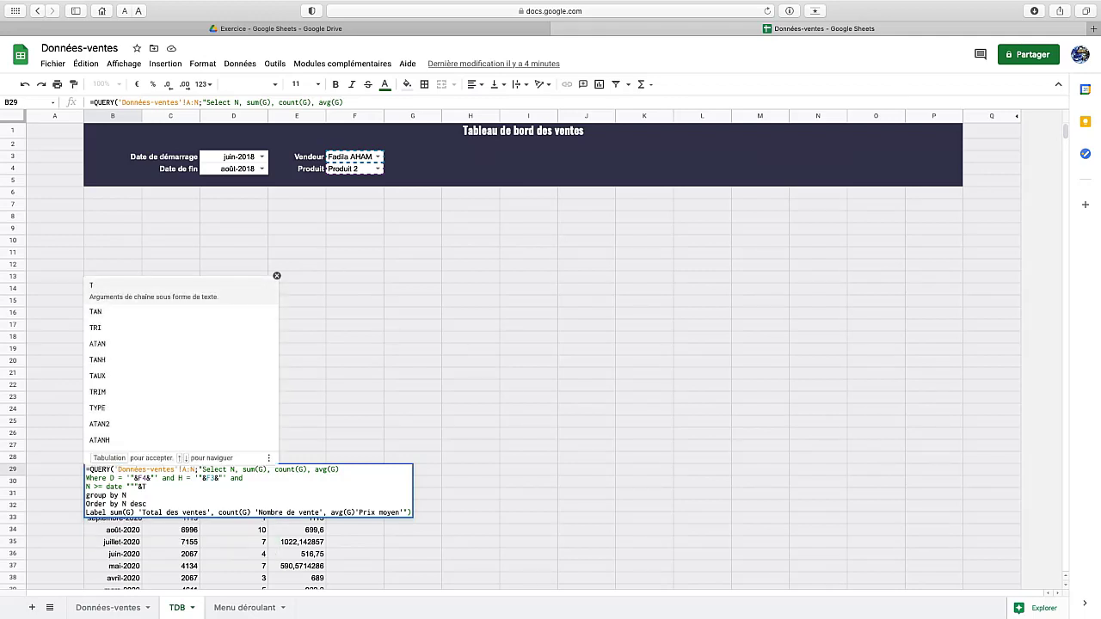
text(EXTE)
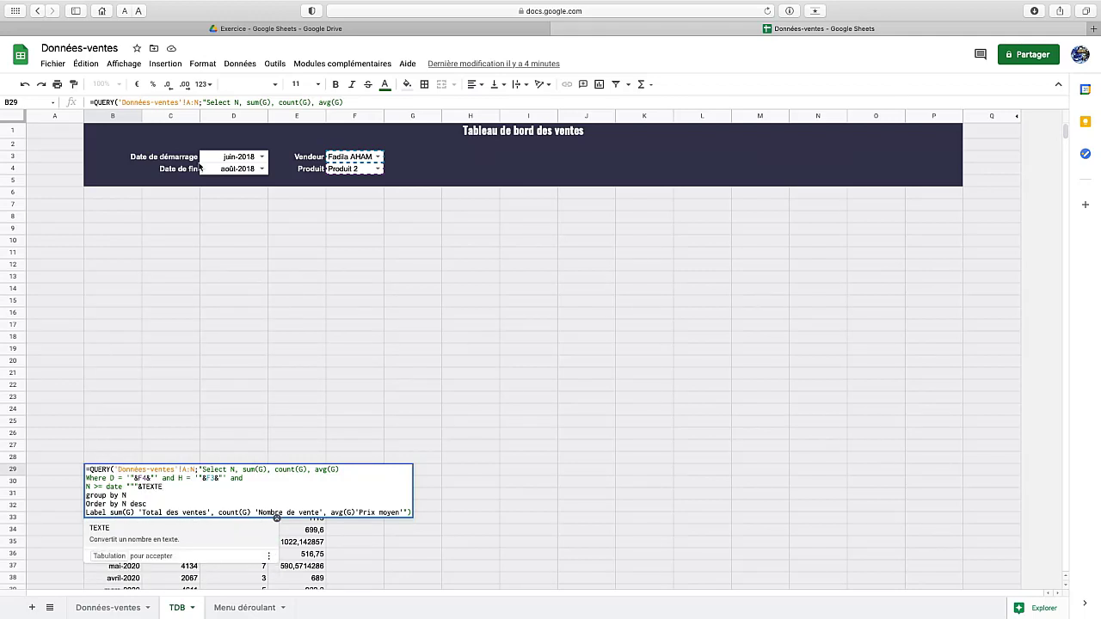
click(118, 538)
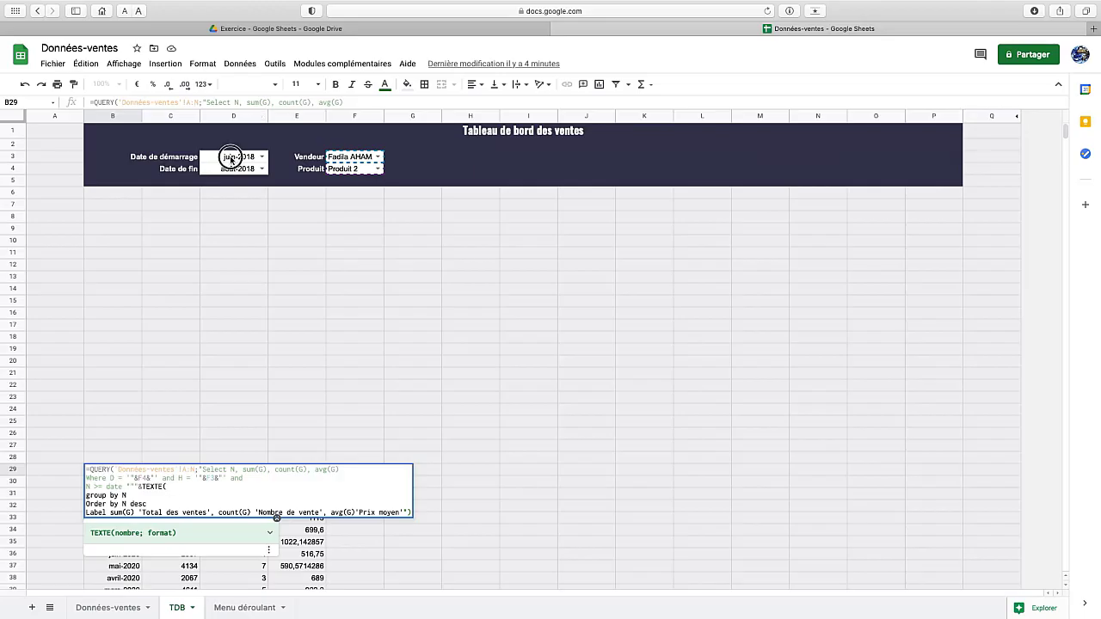
click(230, 159)
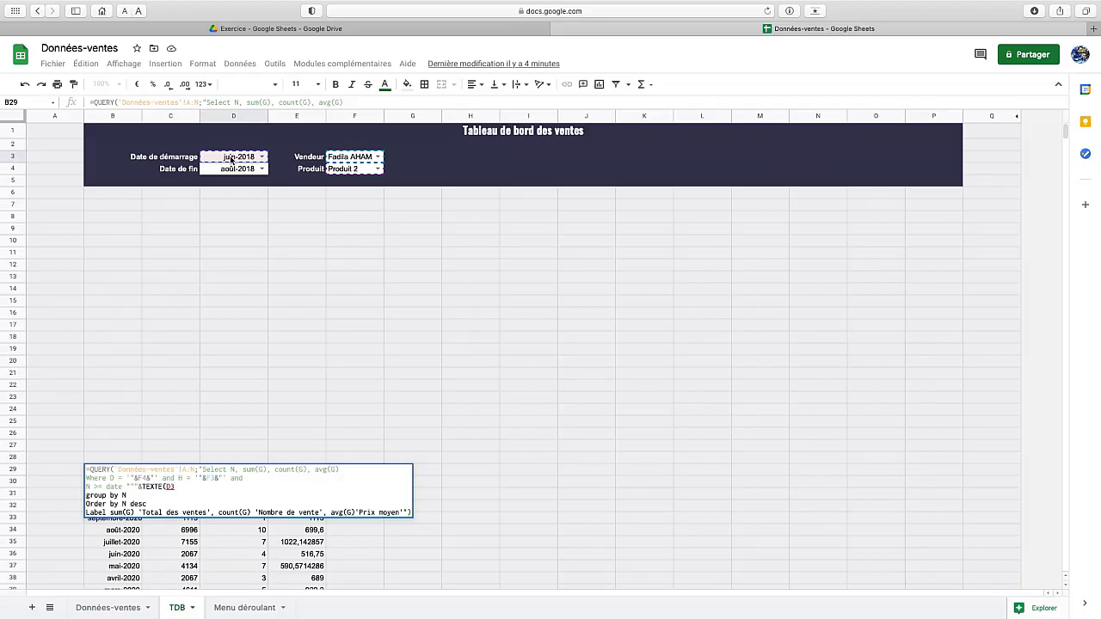
text(;)
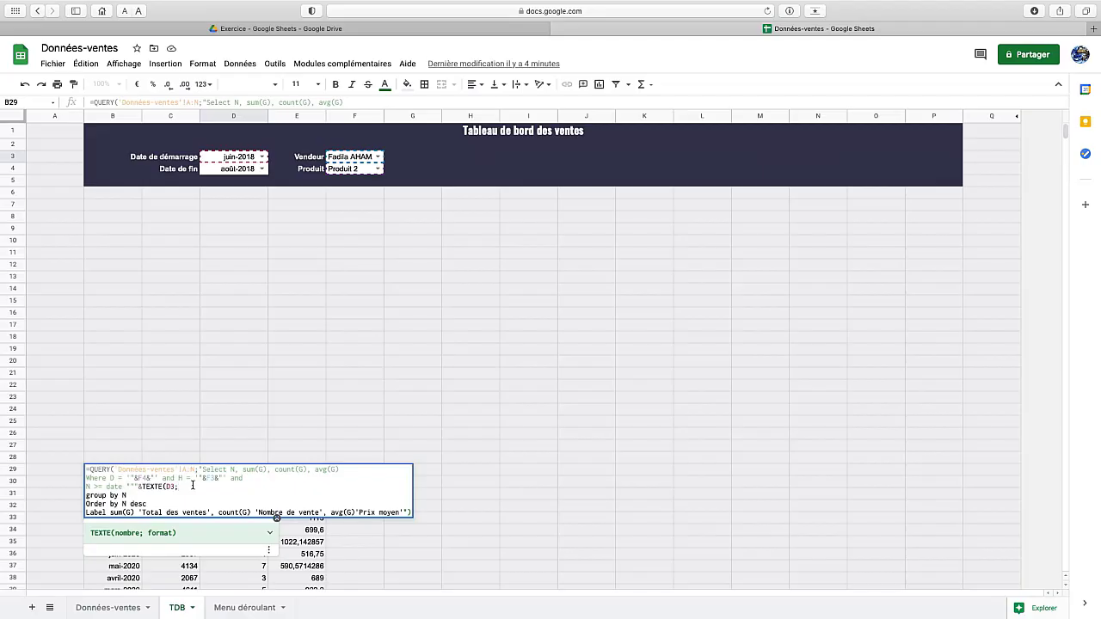
text(")
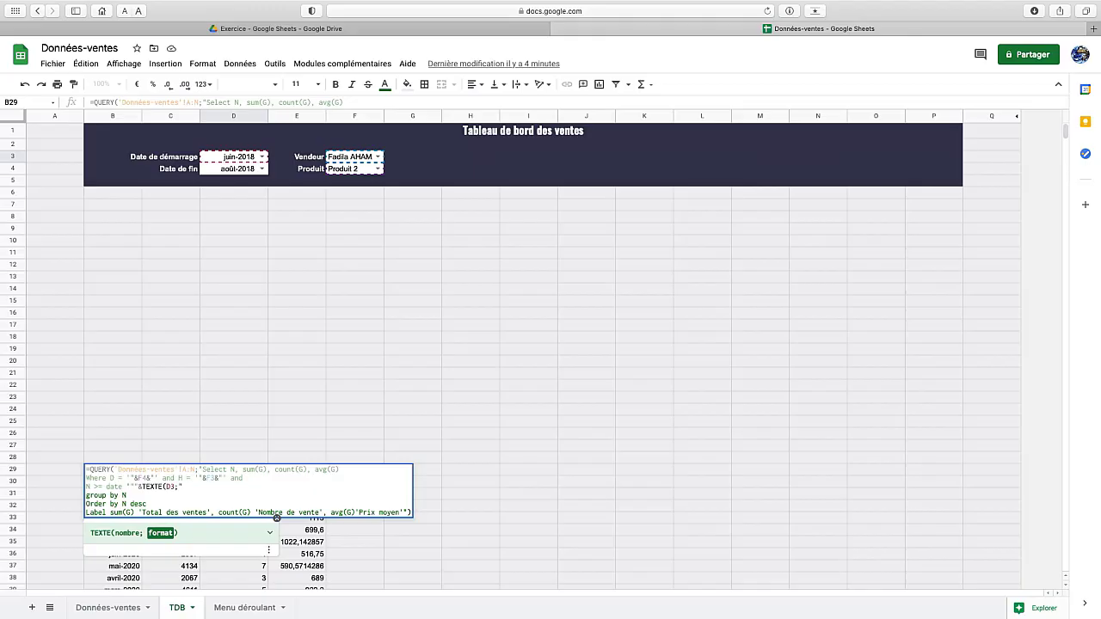
text(yyyy-MM-dd)
text(")
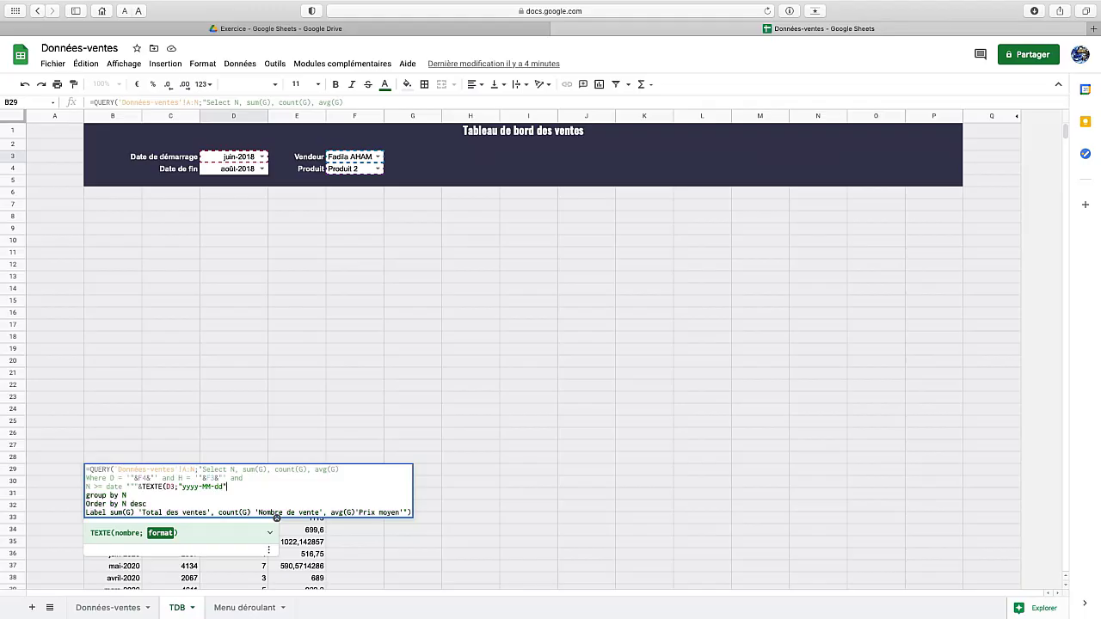
text())
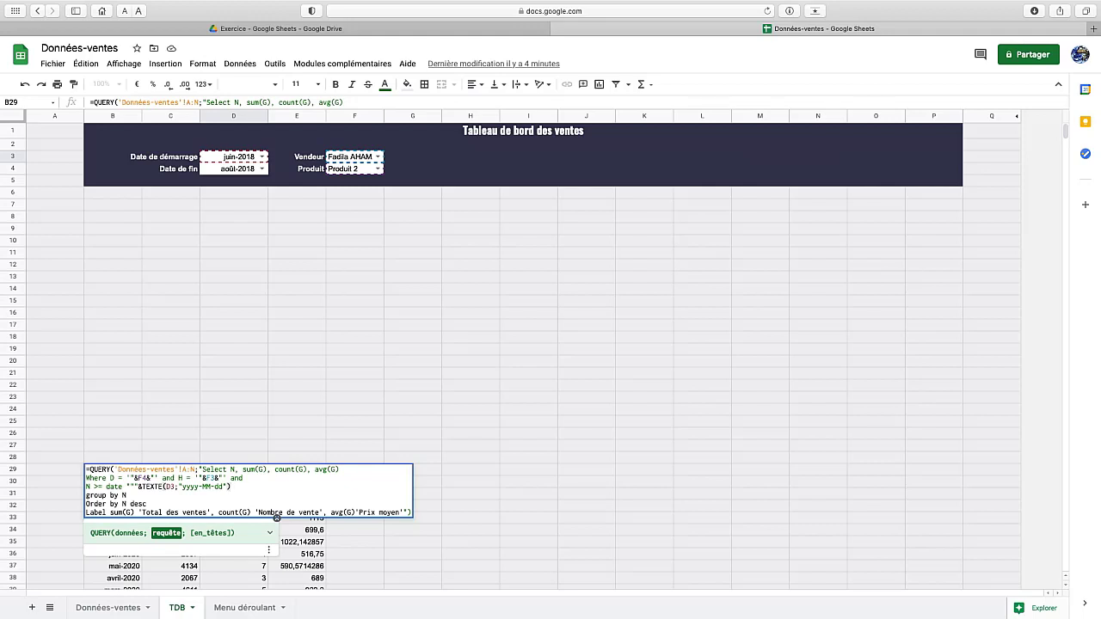
text(&"'")
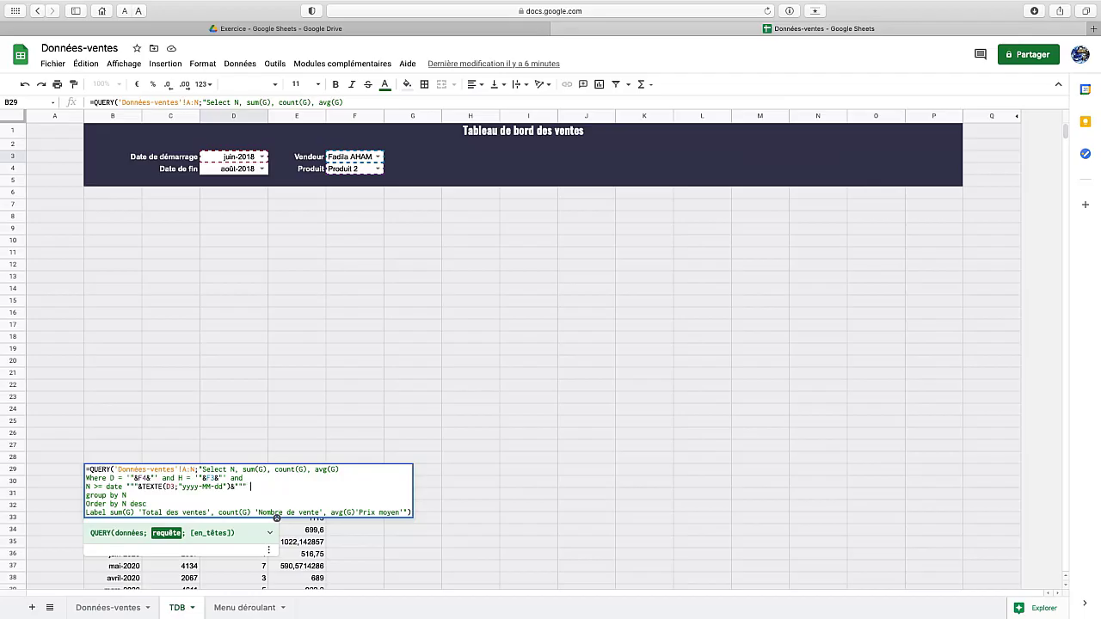
Add "and" after the start date condition and duplicate that condition on a new line of the B29 query
text(an)
text(d)
key(alt+Return)
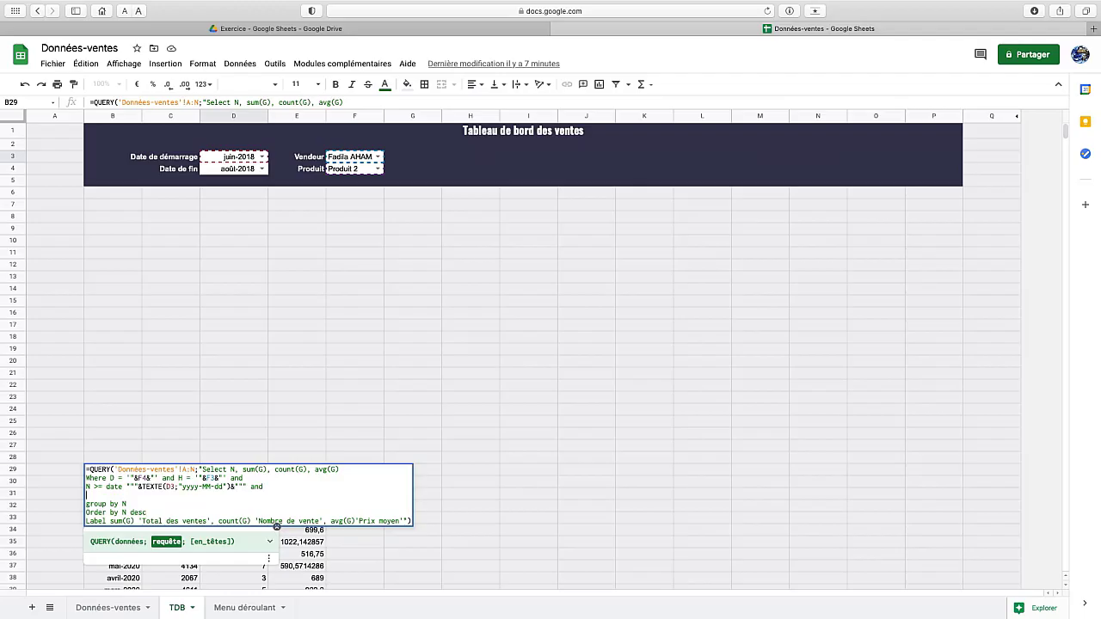
drag(85, 489, 247, 487)
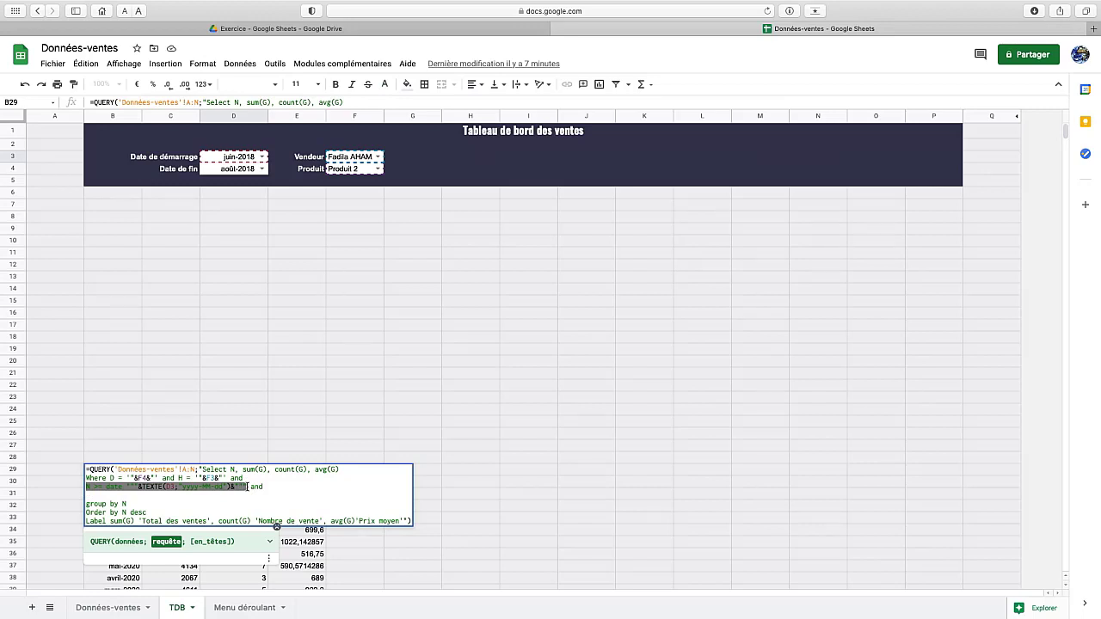
click(180, 496)
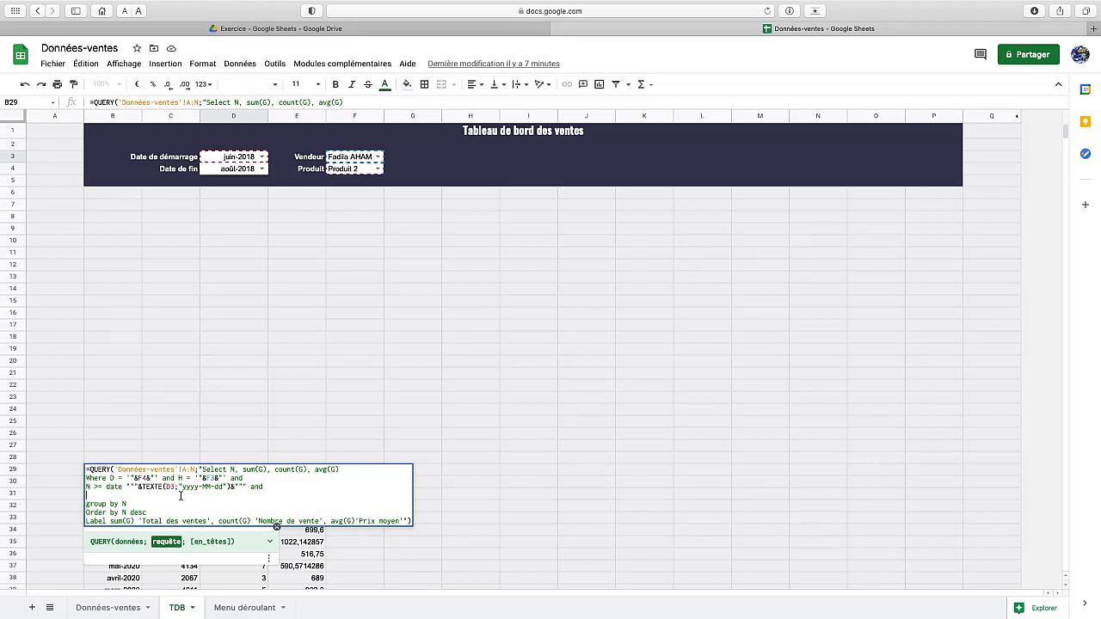
key(super+v)
Change the duplicated condition to N <= date with TEXTE(D4;"yyyy-MM-dd") and apply the formula
click(98, 495)
key(BackSpace)
text(<)
click(175, 497)
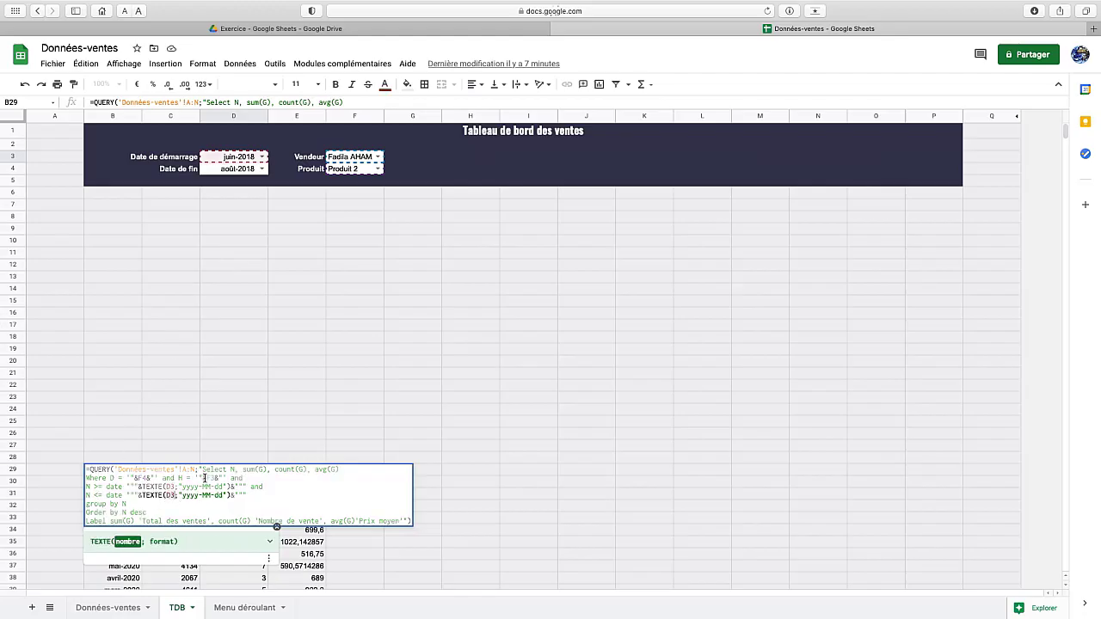
key(BackSpace)
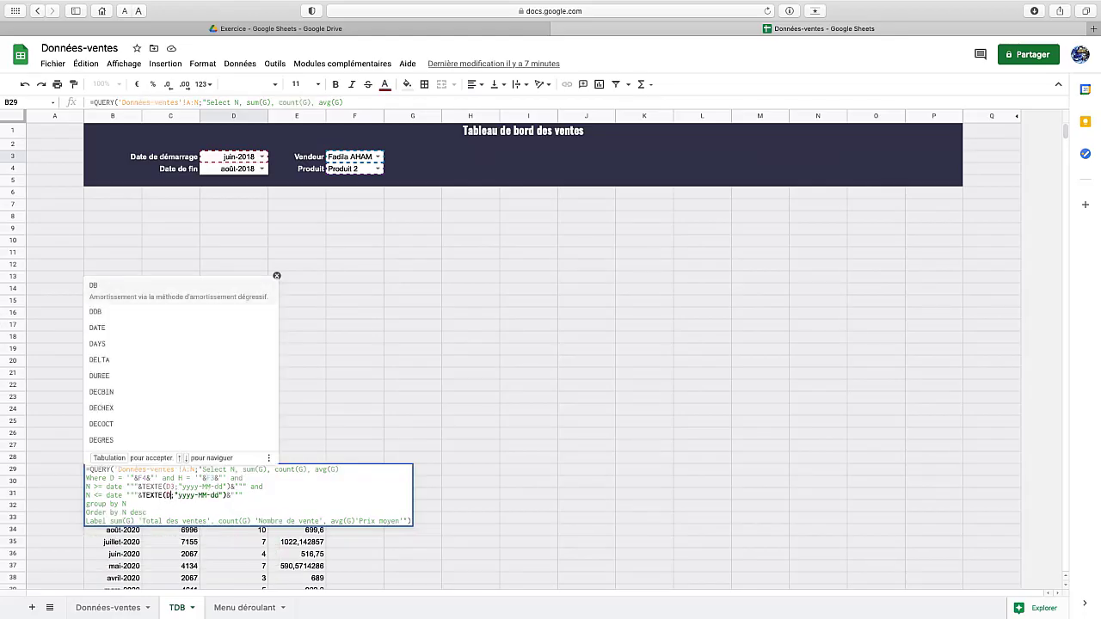
text(4)
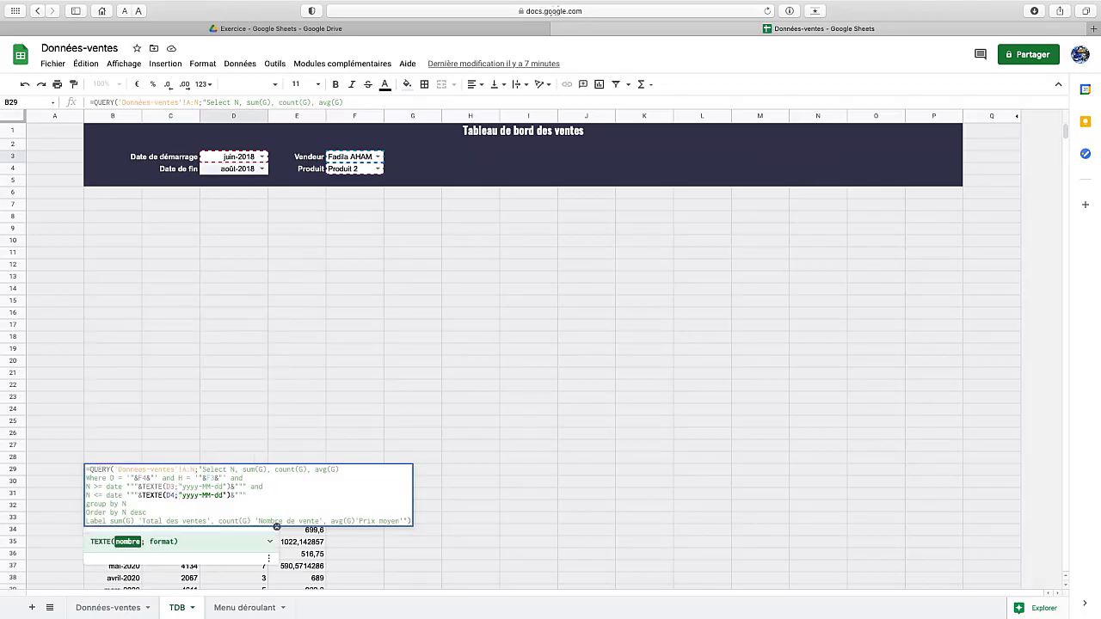
key(Return)
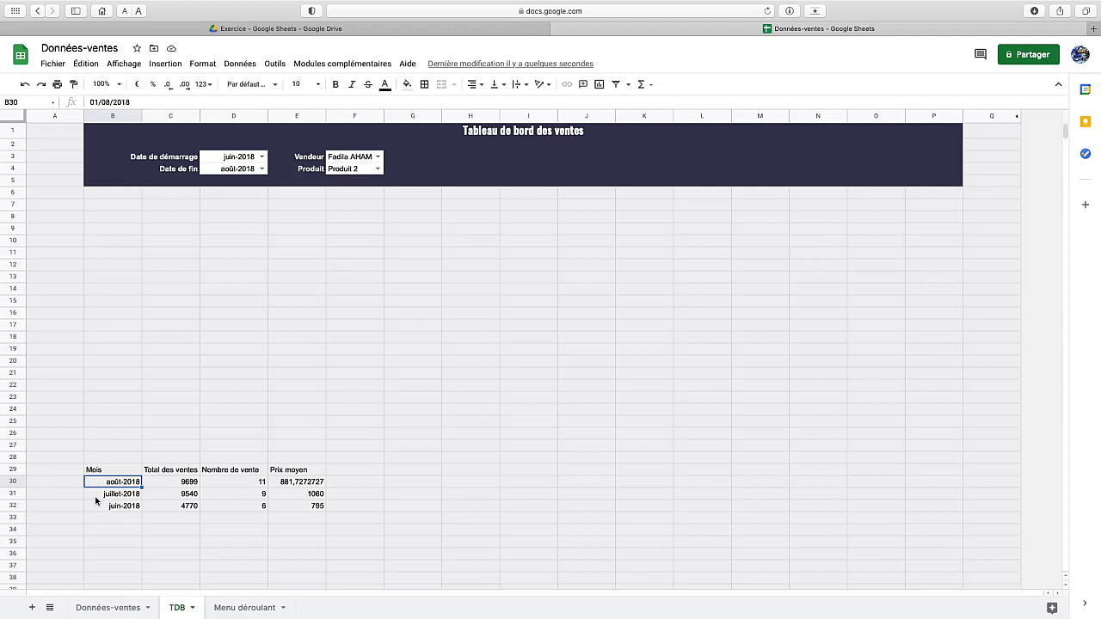
Test the date filter by choosing 01/01/2018 as the start date in D3 and reviewing the monthly results table
click(261, 157)
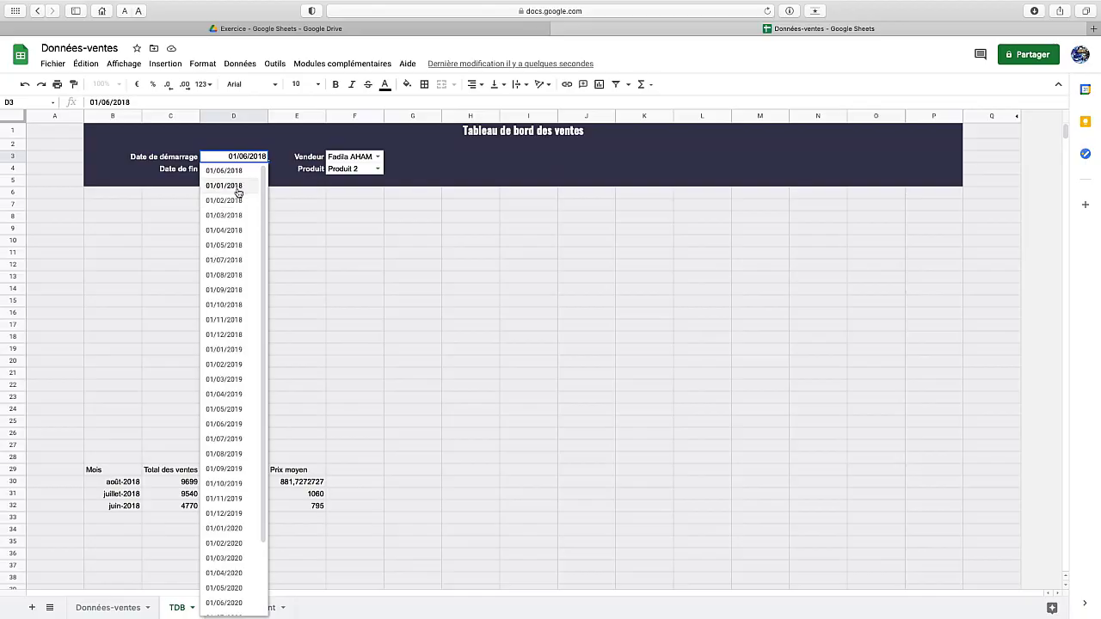
click(239, 187)
scroll(202, 465, down, 2)
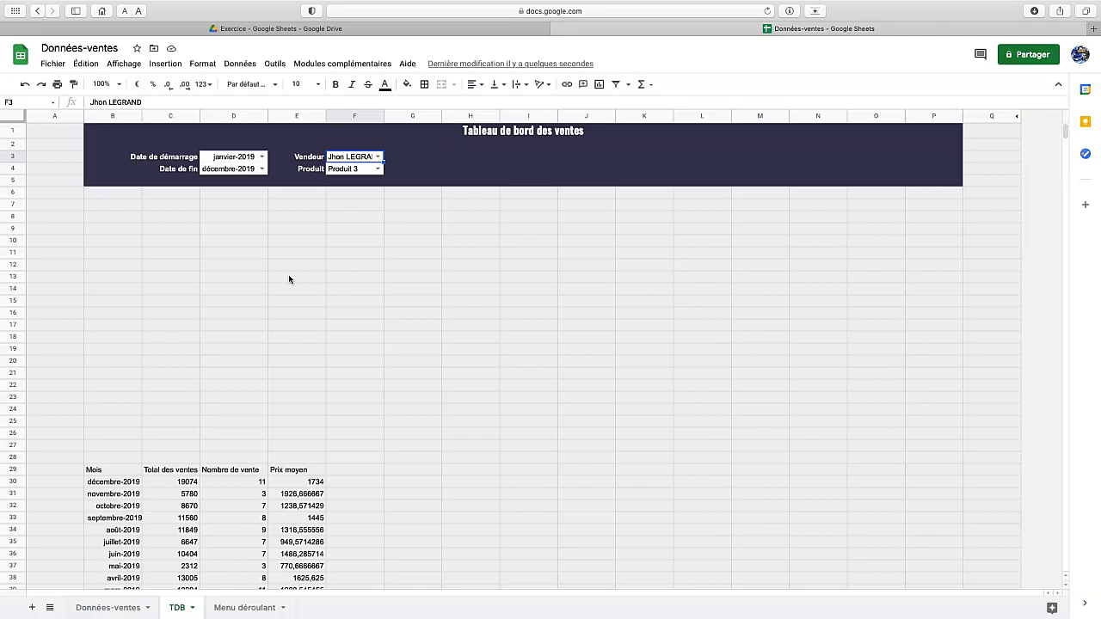
click(317, 198)
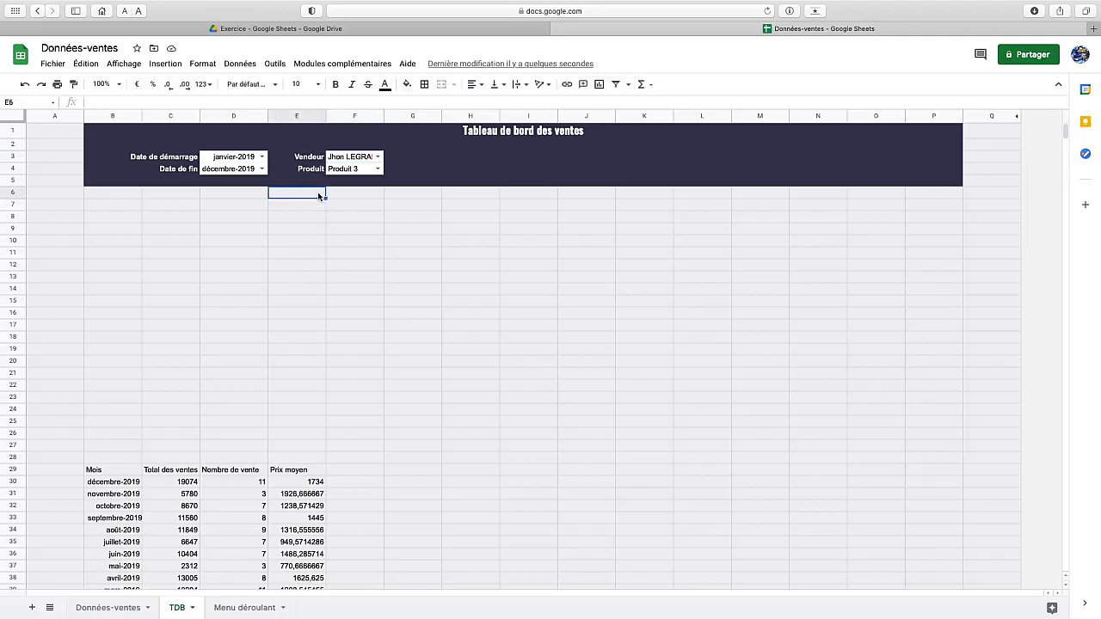
click(352, 160)
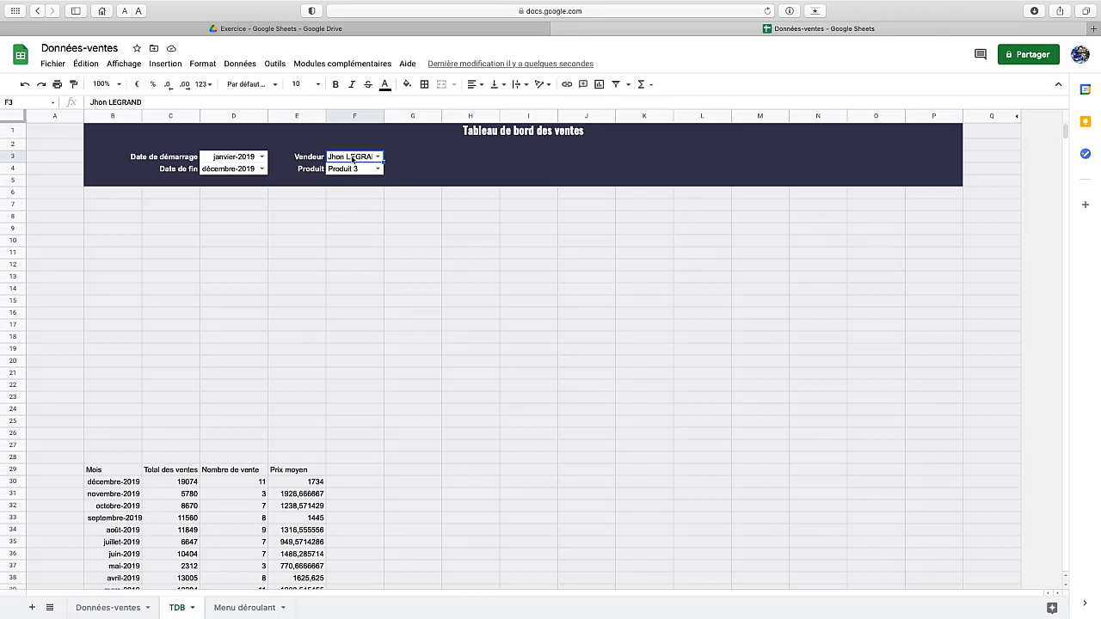
Test the monthly sales table with an empty Vendeur filter in F3, and restore the previously selected seller
key(Delete)
key(Return)
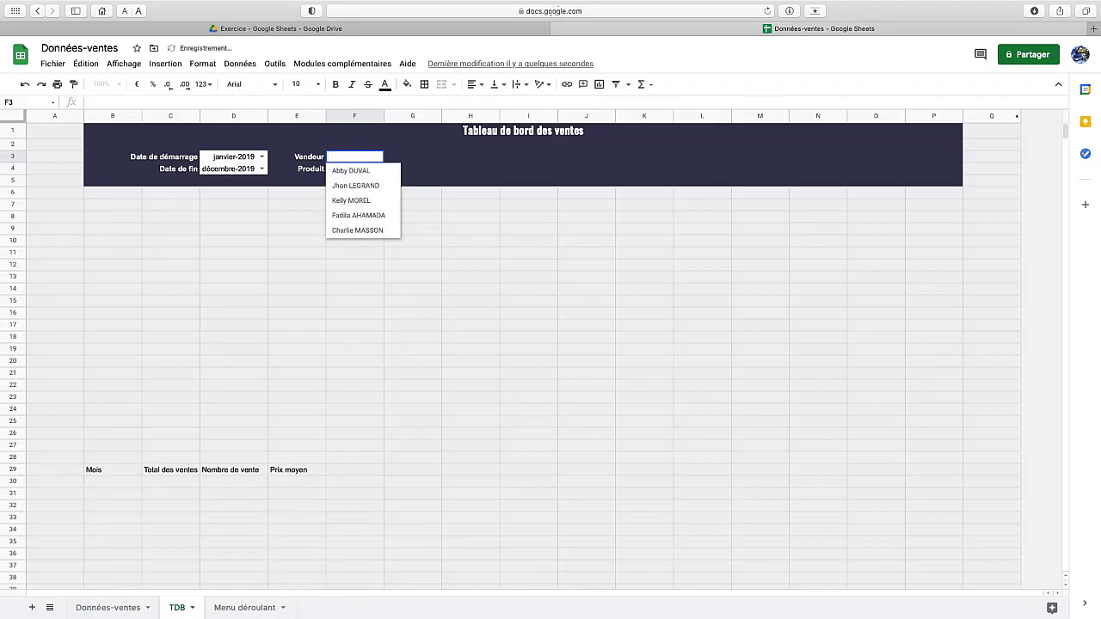
click(453, 158)
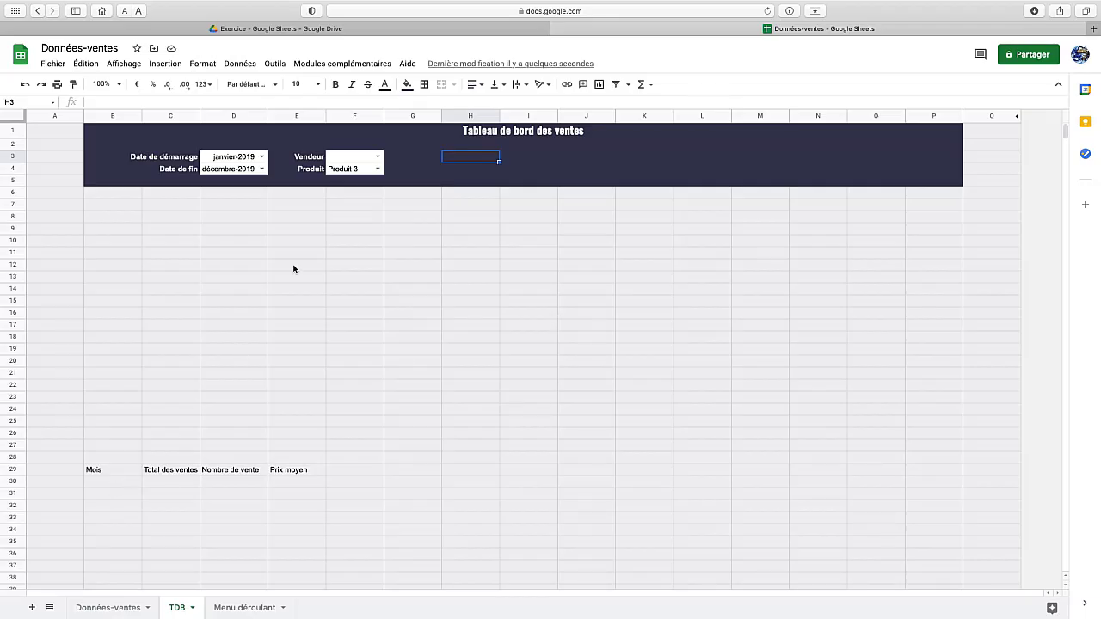
click(376, 157)
click(361, 186)
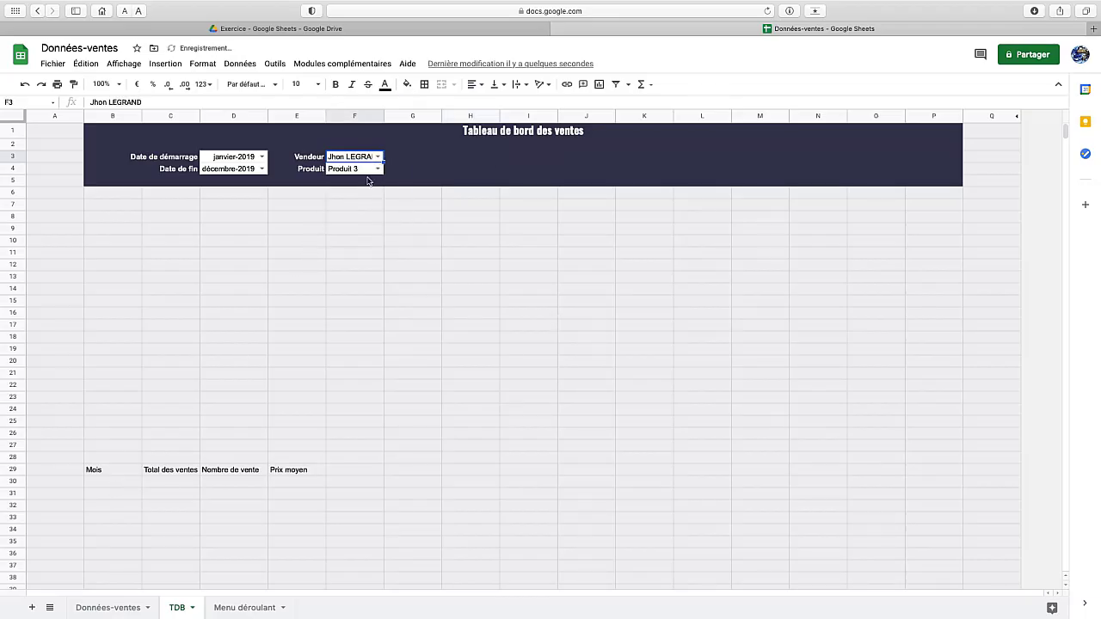
Clear the Produit filter in F4 to test the table without a product, and set the filter to Produit 2
click(364, 171)
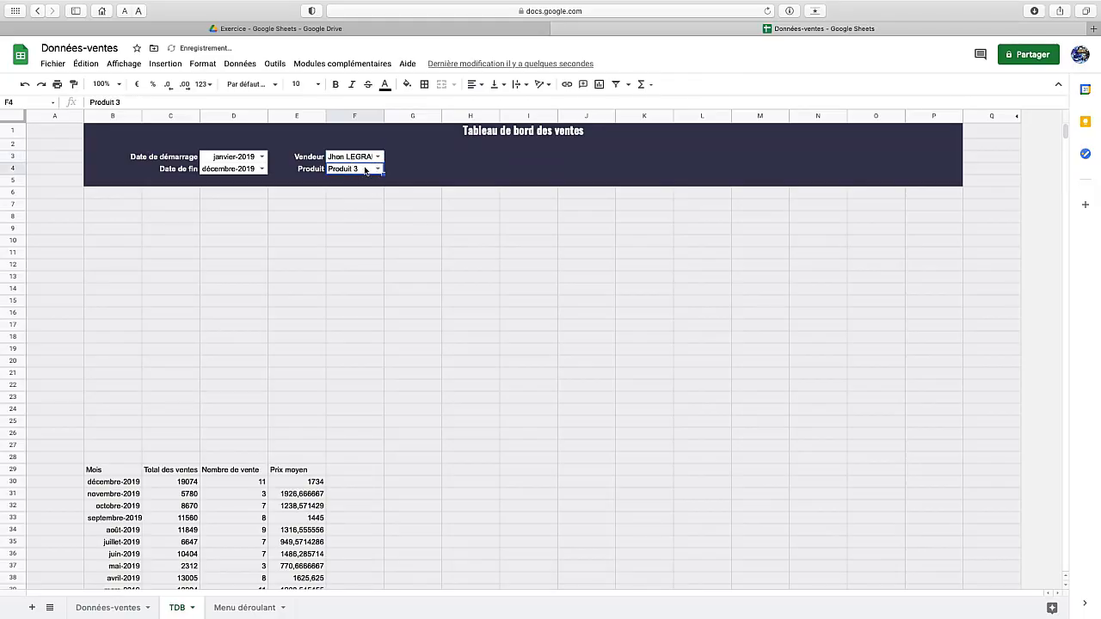
key(Delete)
key(Return)
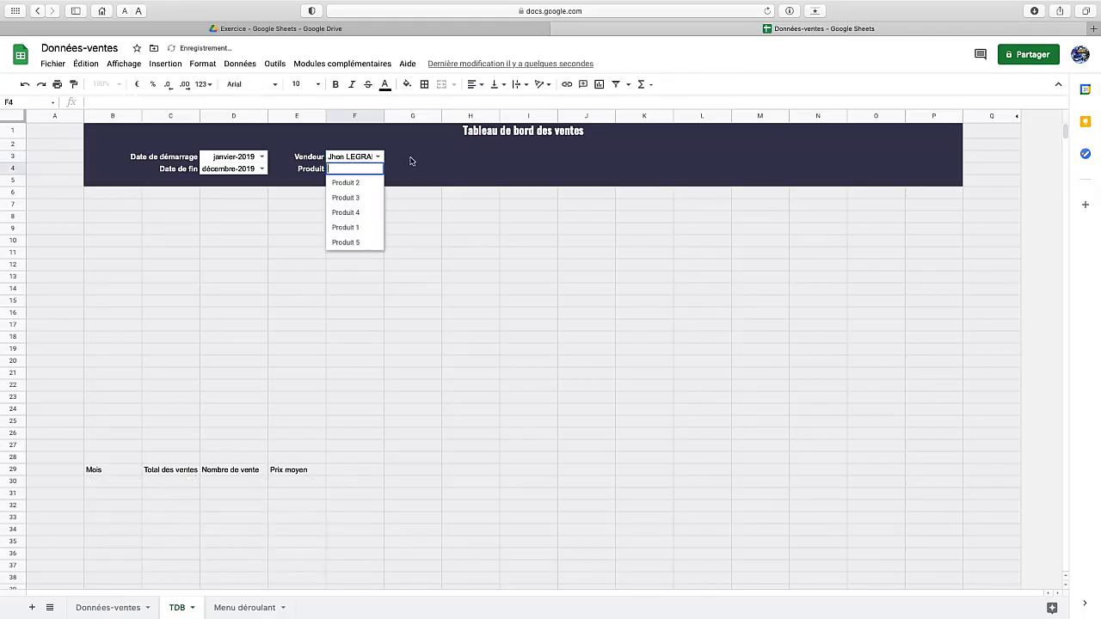
click(411, 160)
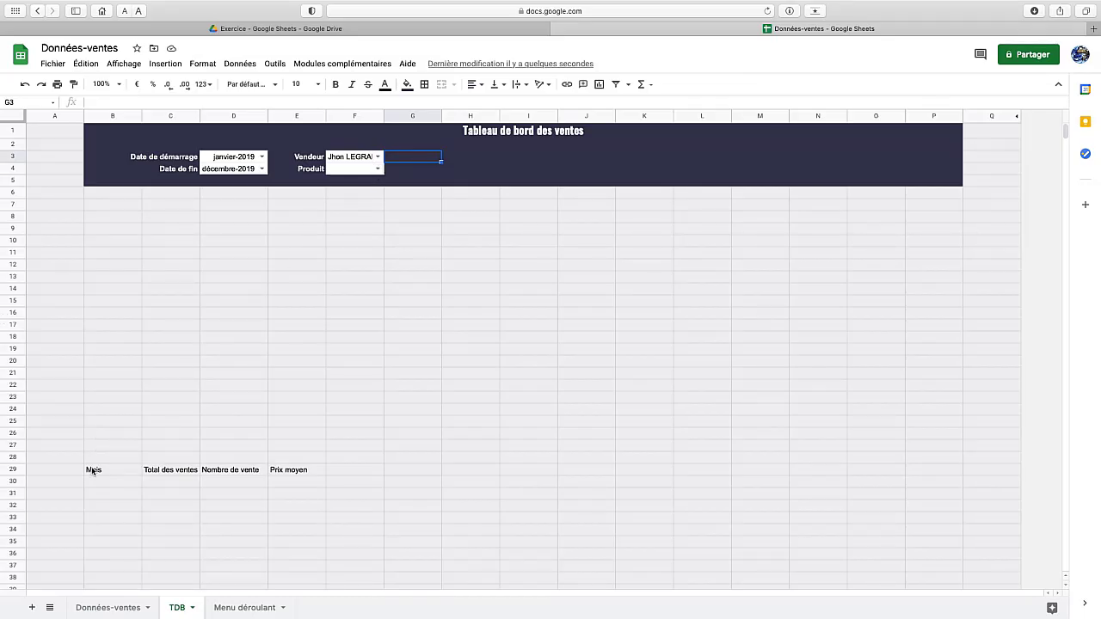
click(379, 169)
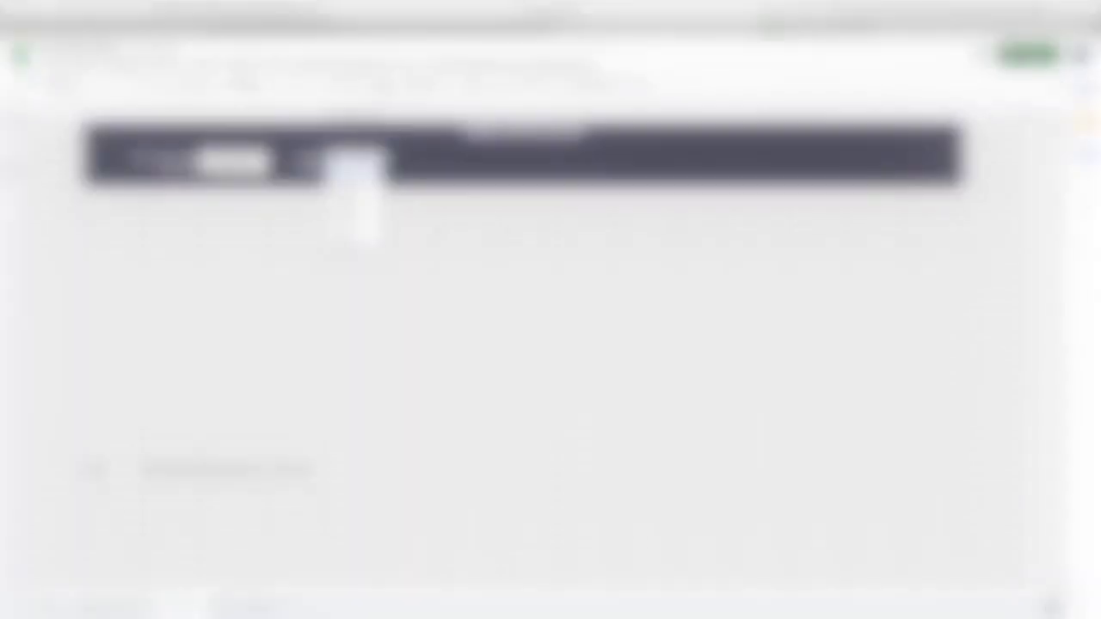
click(353, 209)
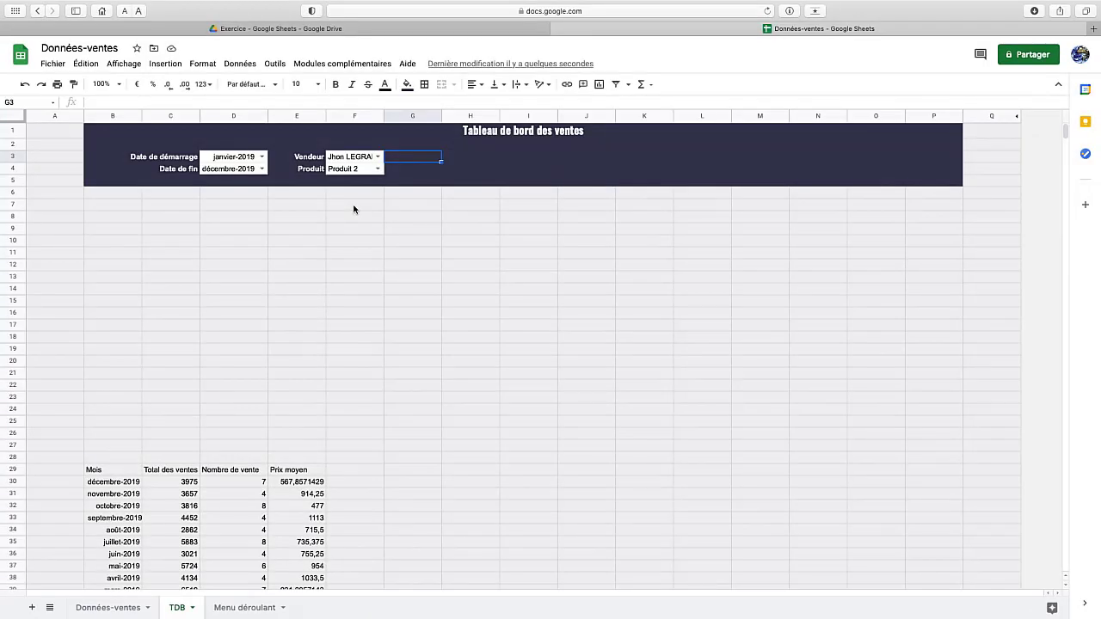